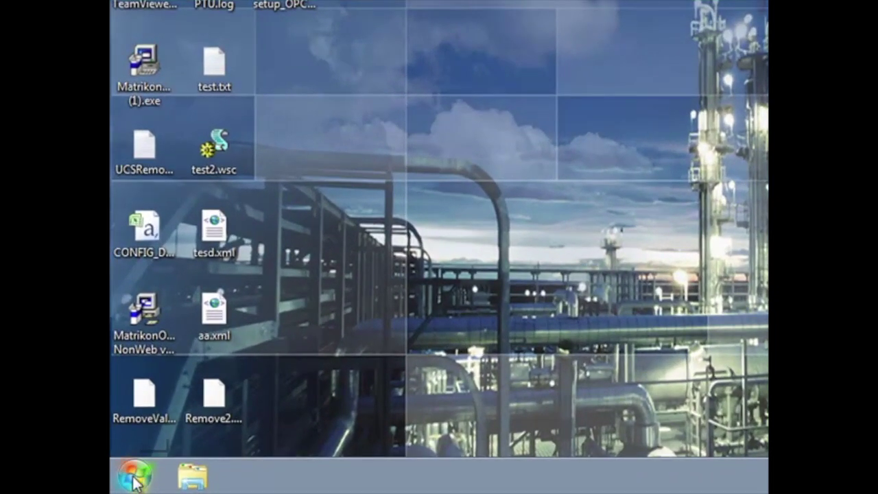
Run MatrikonOPC Server for SCADA Modbus as administrator.
click(137, 477)
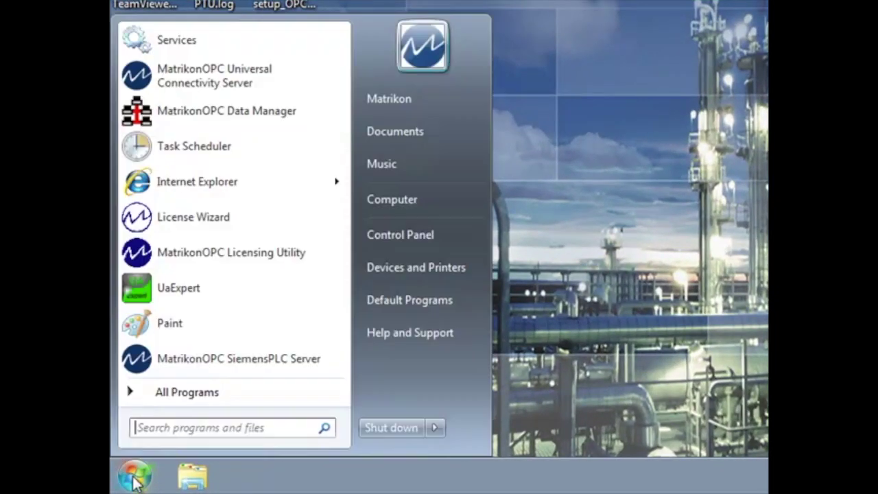
click(231, 390)
click(247, 175)
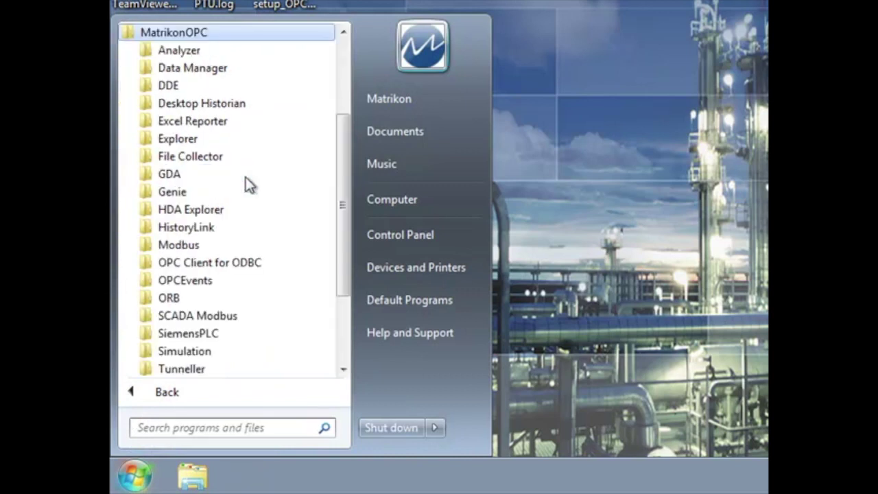
click(226, 318)
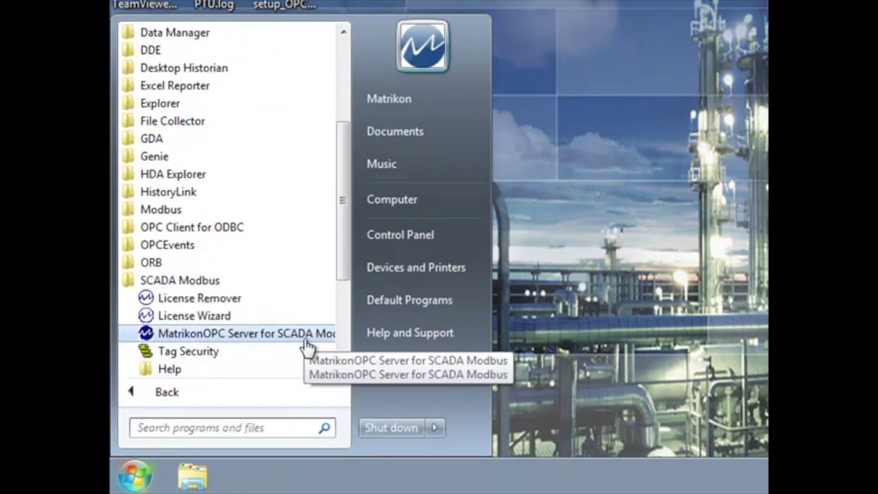
right_click(309, 346)
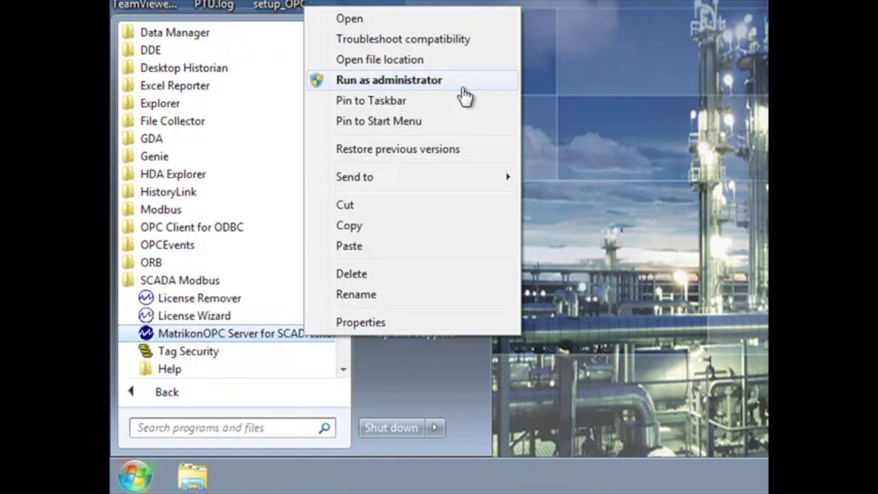
click(389, 81)
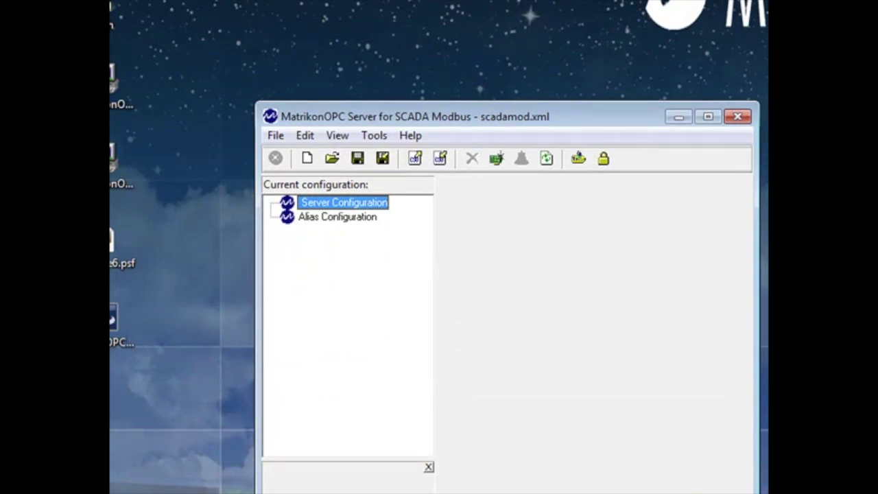
Create a Network Channel named CANAL under Server Configuration, using the 1 Stream TCP protocol.
right_click(372, 209)
click(388, 215)
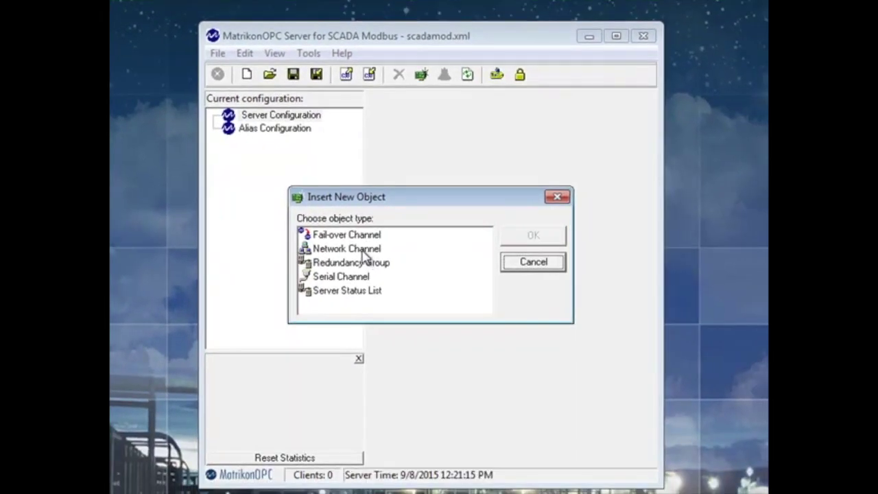
click(364, 251)
click(533, 236)
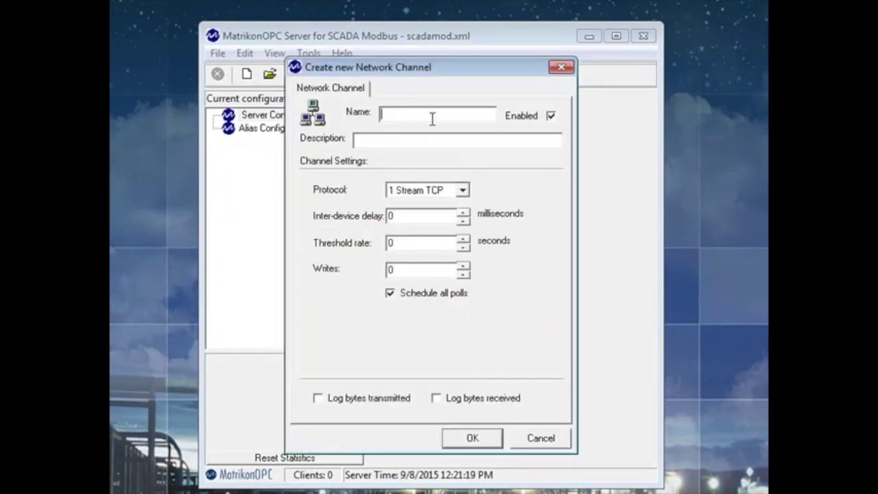
text(CANAL)
click(463, 191)
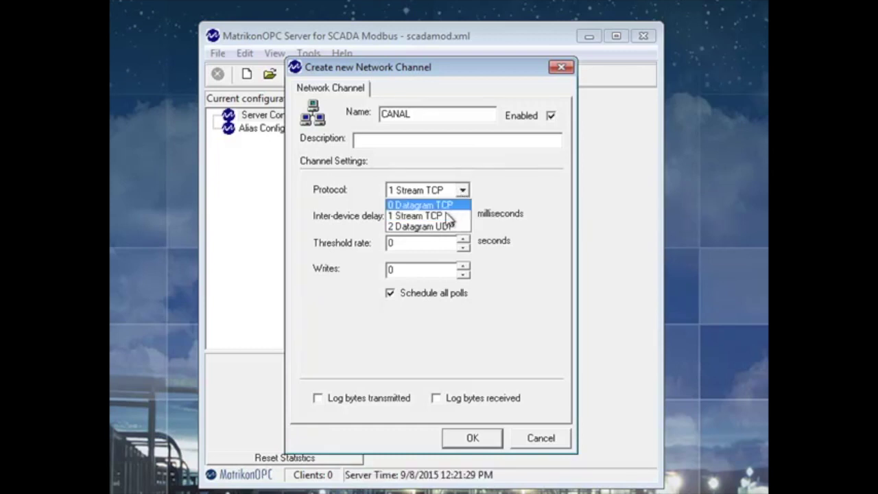
click(448, 217)
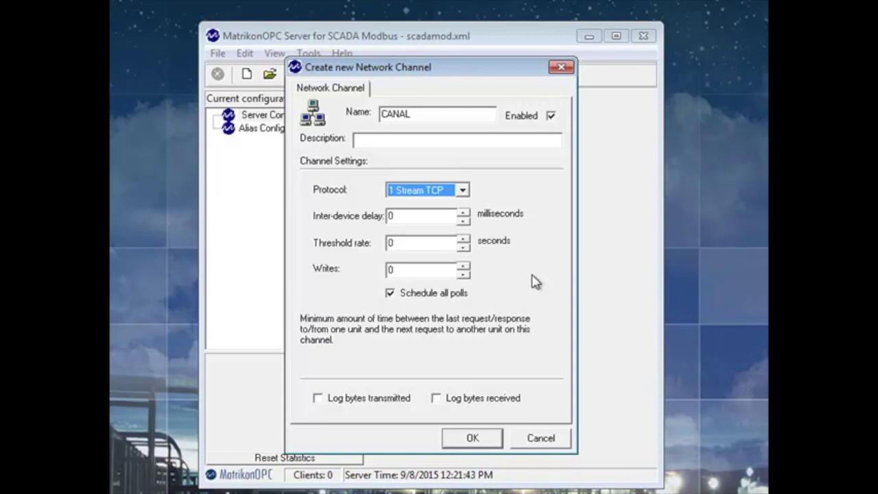
click(412, 269)
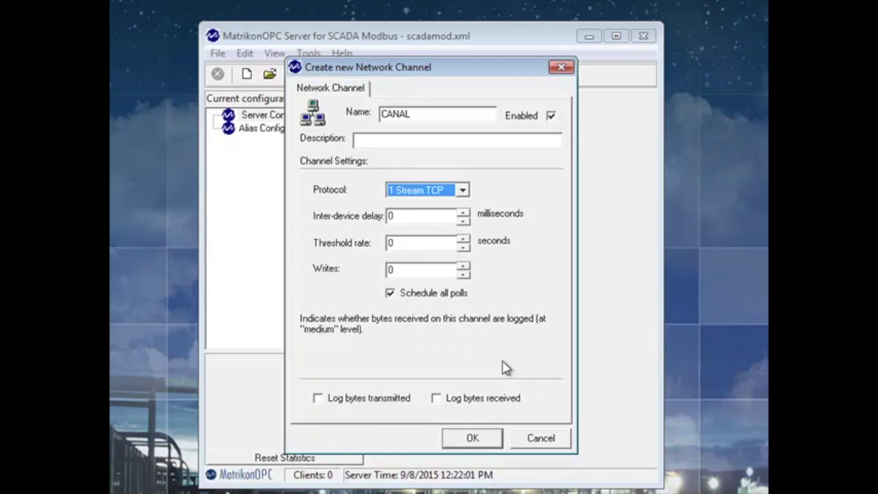
click(488, 444)
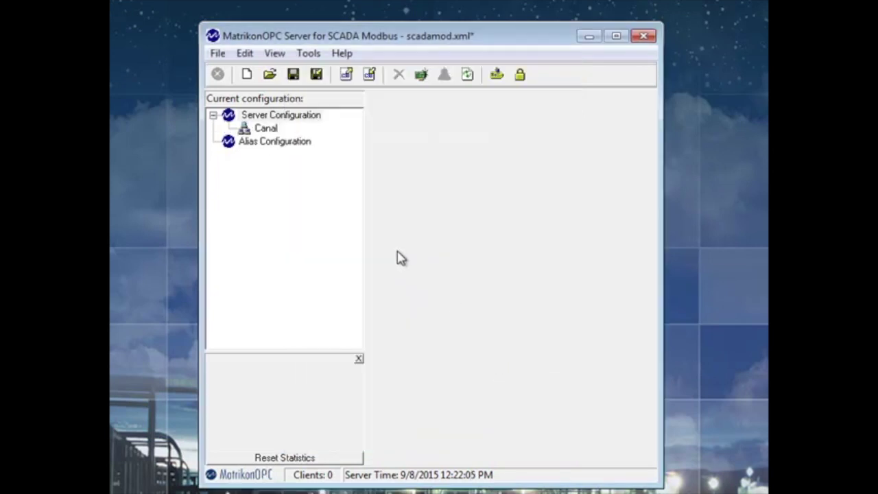
Start defining a Network Host under the Canal channel and name it HOST1.
right_click(268, 131)
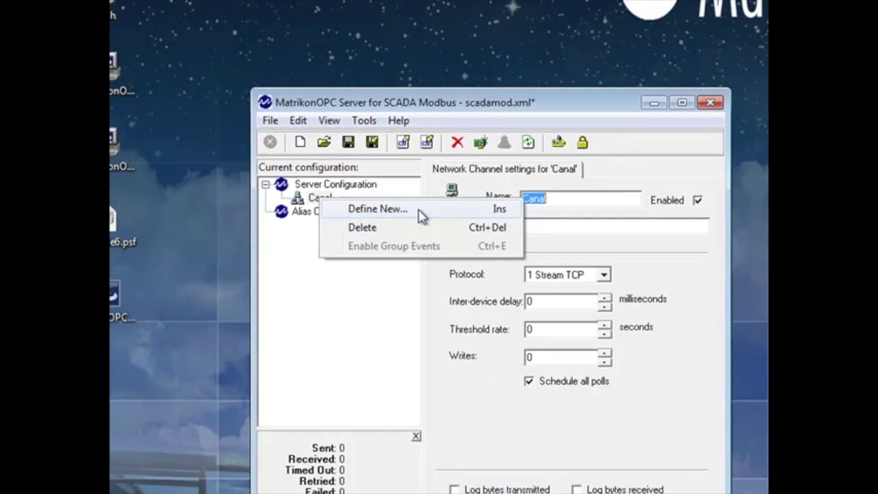
click(421, 215)
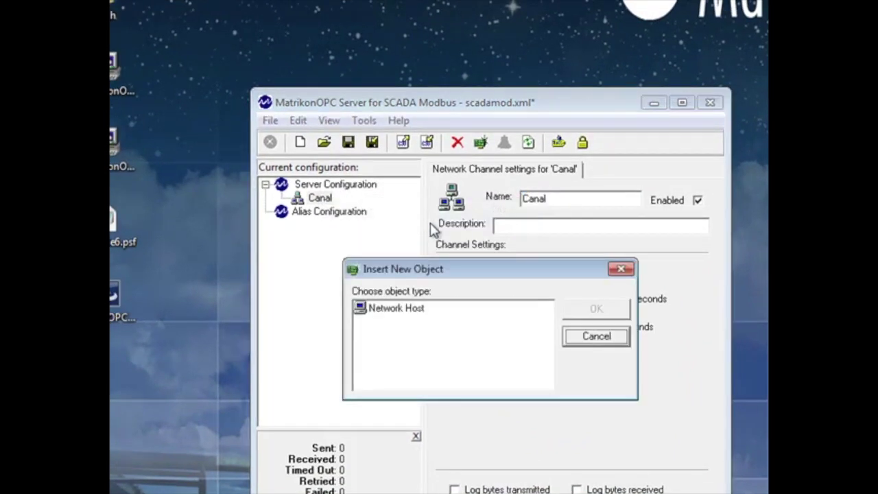
click(412, 313)
click(595, 310)
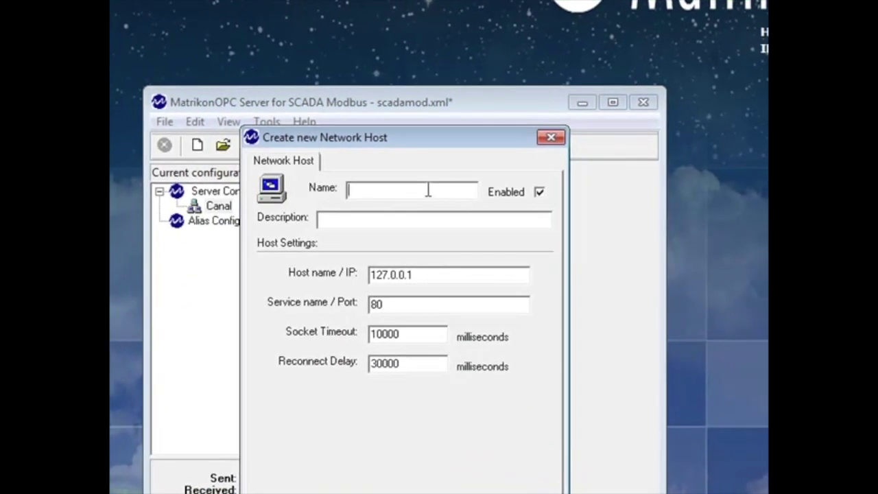
text(HOST1)
Dismiss the mod_RSsim notice and minimize the Modbus TCP/IP simulator window.
mouse_move(431, 274)
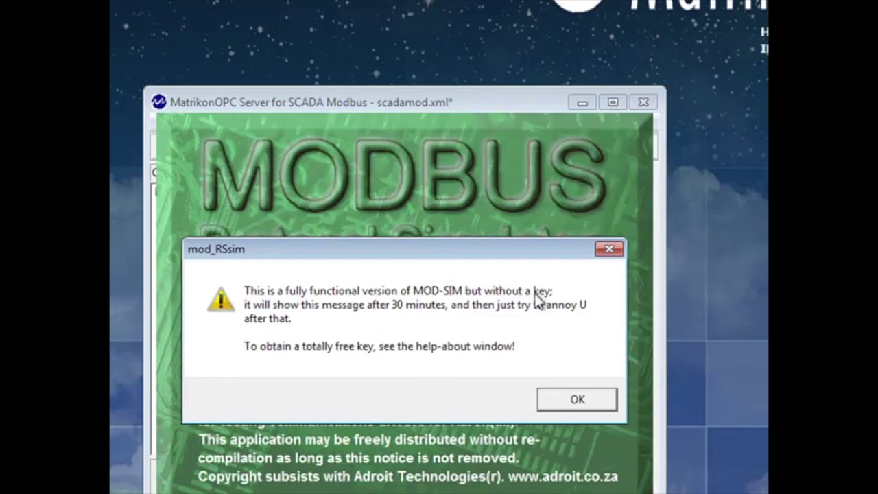
click(576, 400)
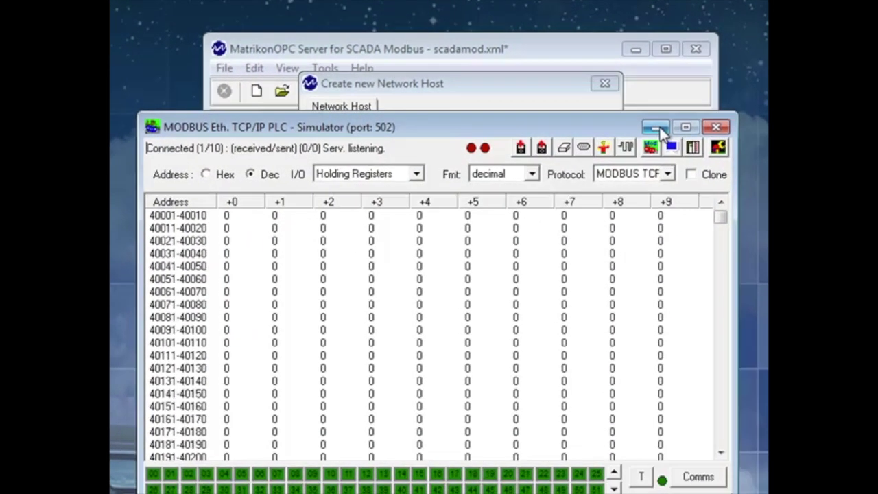
click(656, 128)
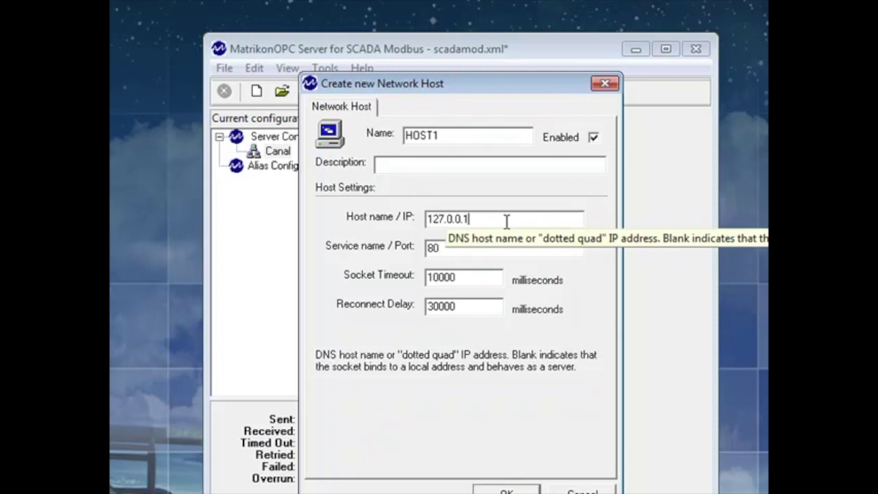
Set the new host's service port to 502 and create the host.
key(Tab)
key(BackSpace)
text(502)
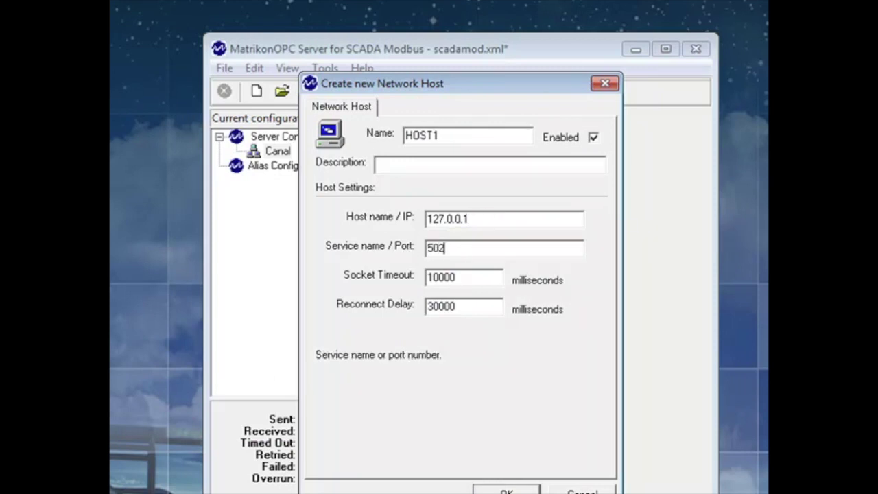
click(469, 278)
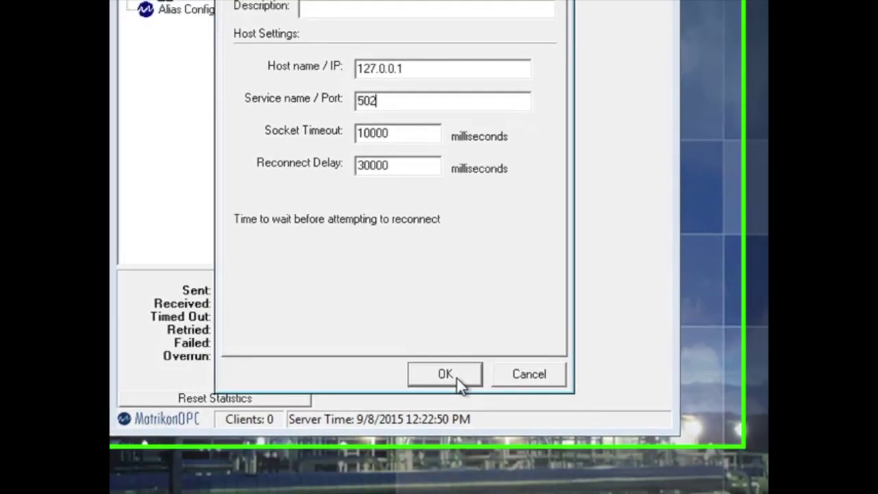
click(457, 378)
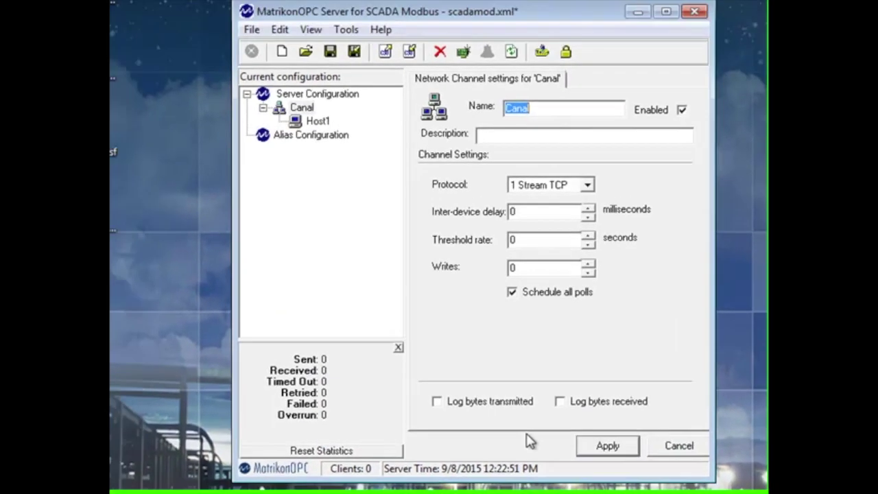
Start defining a Modbus Unit under Host1 and name it PLC1.
click(334, 138)
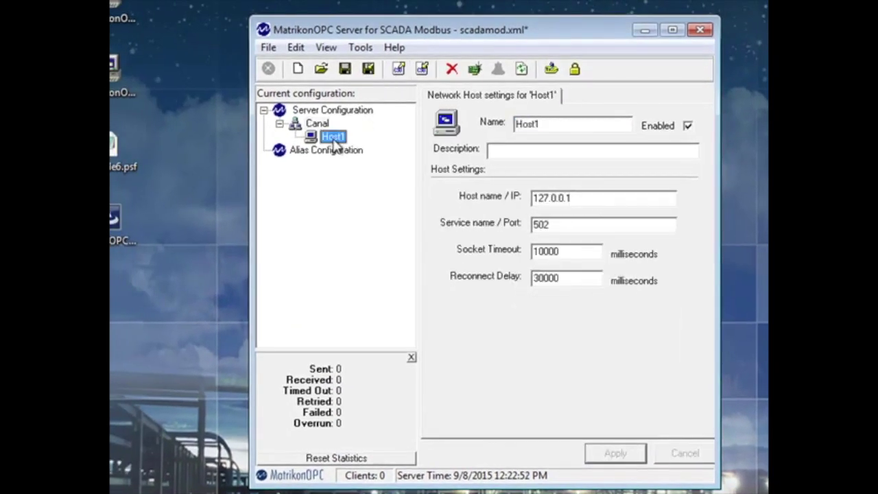
right_click(335, 145)
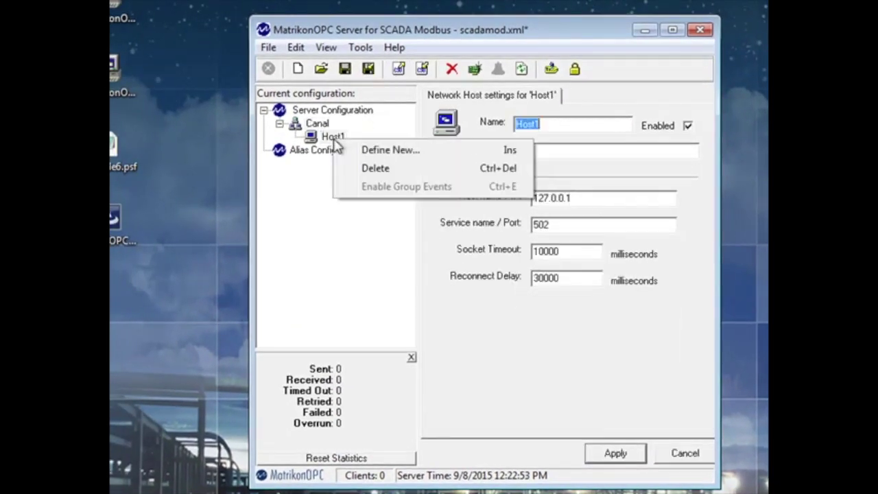
click(353, 155)
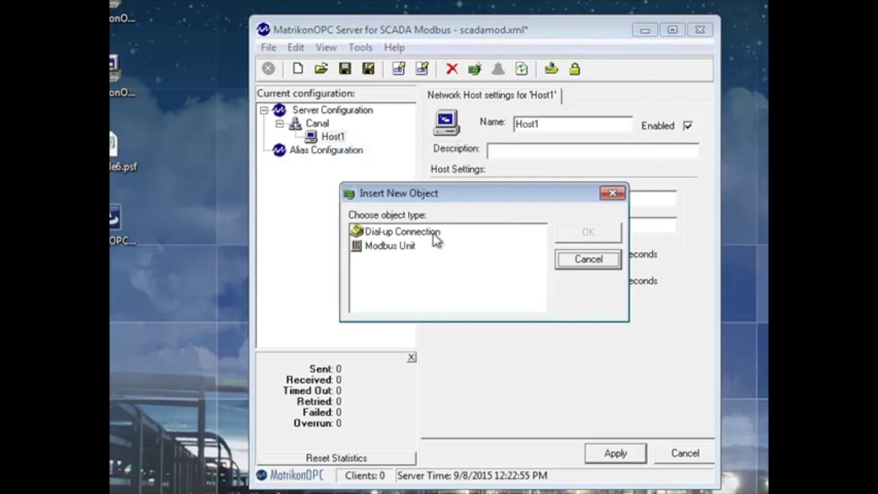
click(405, 248)
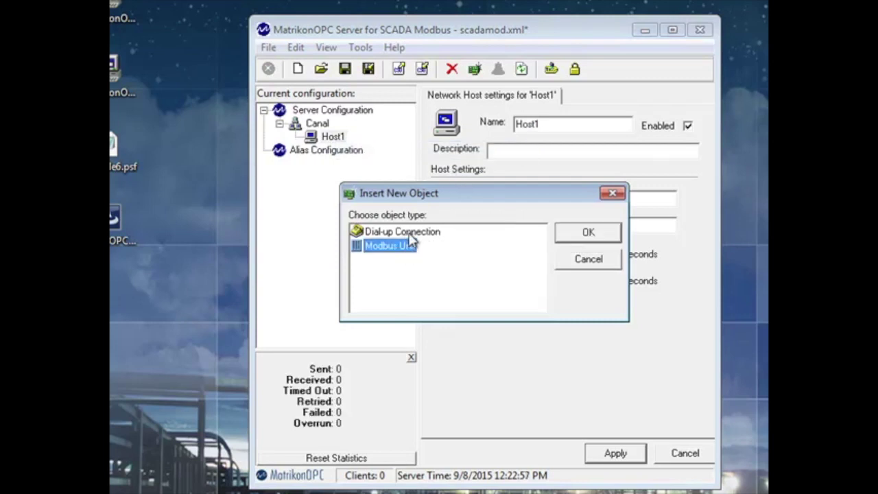
click(409, 233)
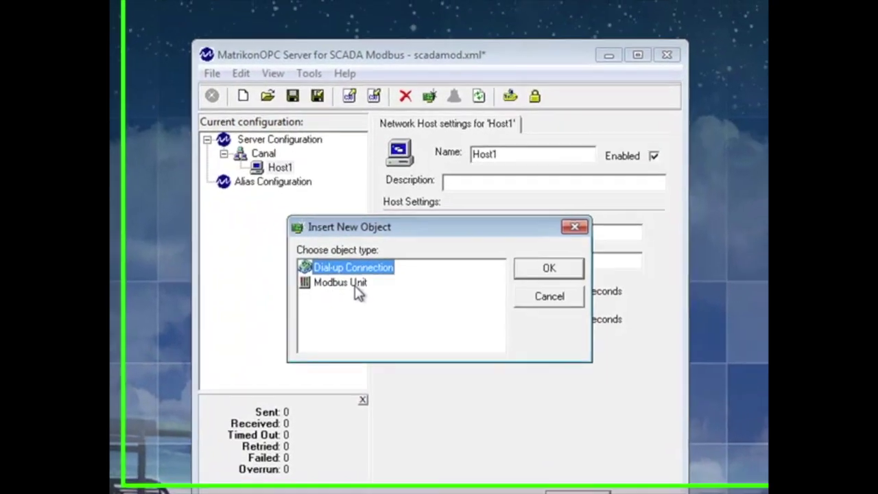
click(405, 247)
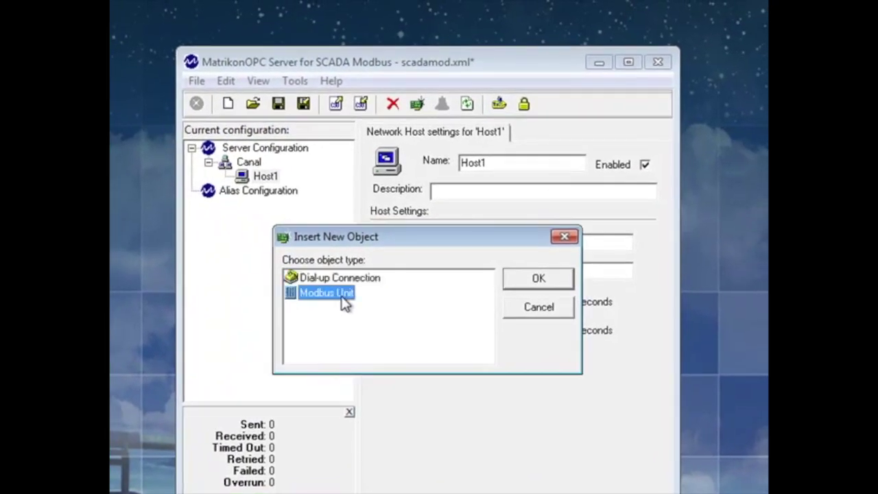
click(538, 280)
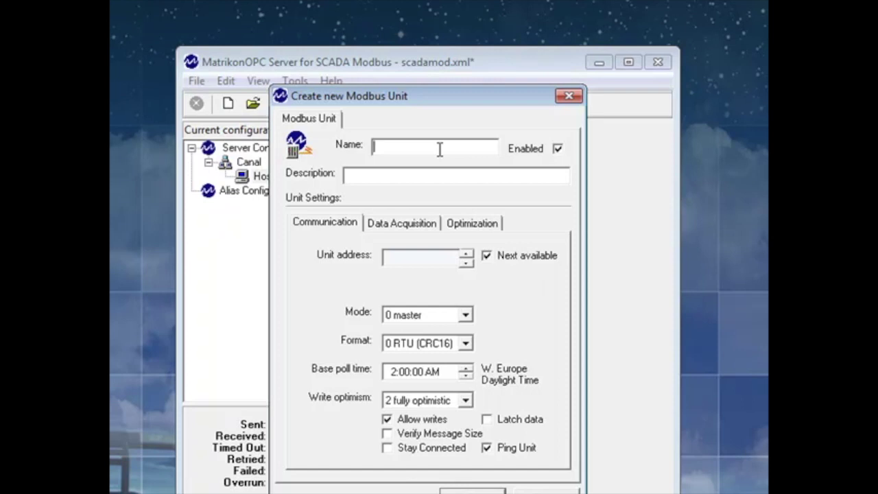
text(PLC1)
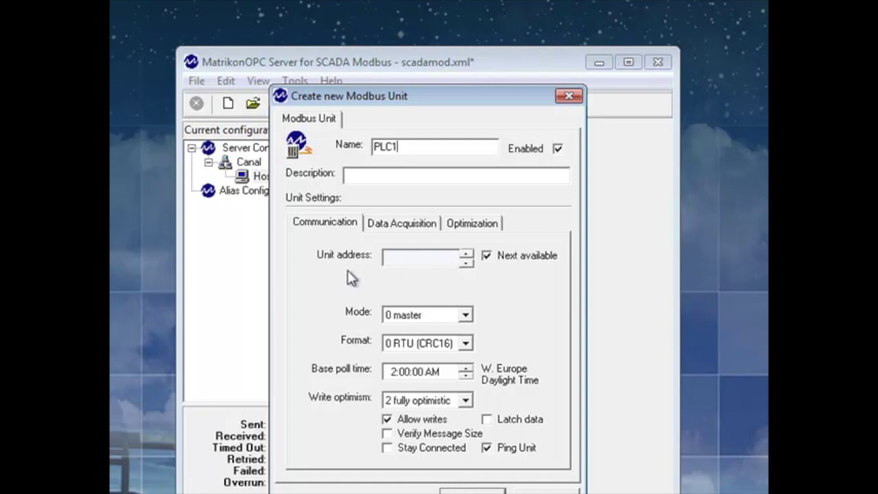
Set PLC1's unit address to 1 instead of next available, keep master mode, and choose the 2 RTU TCP format.
click(487, 256)
click(466, 253)
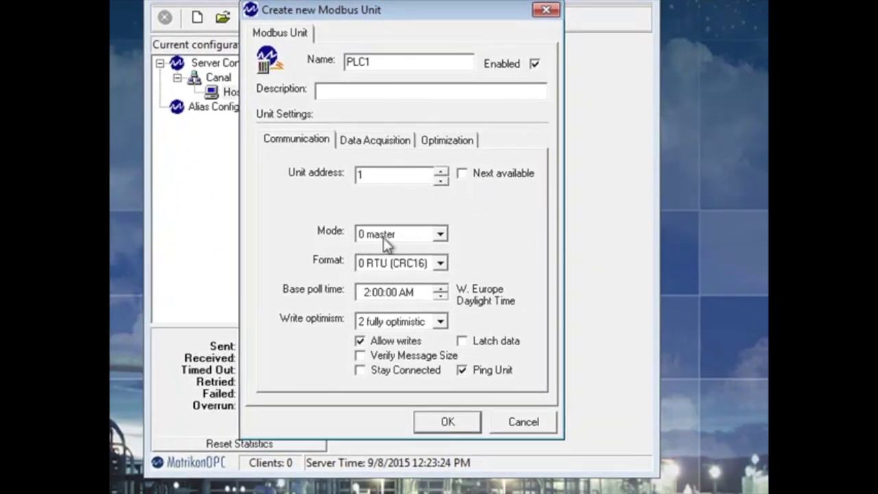
click(439, 235)
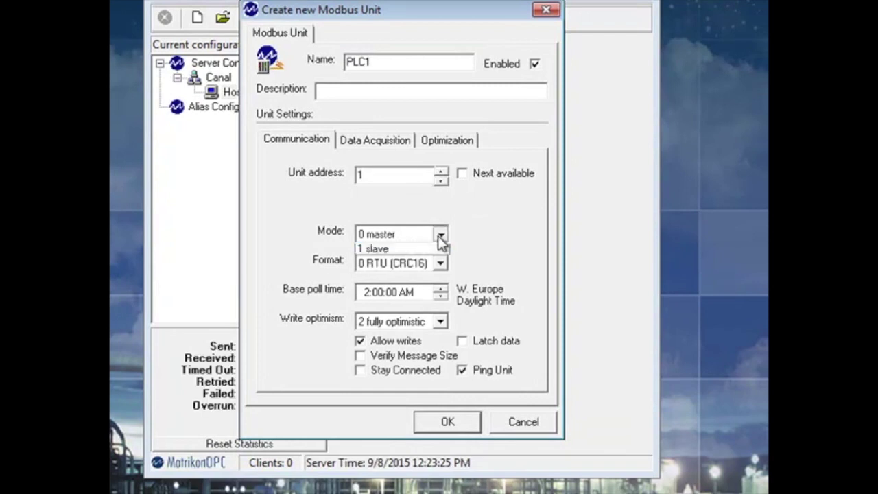
click(440, 235)
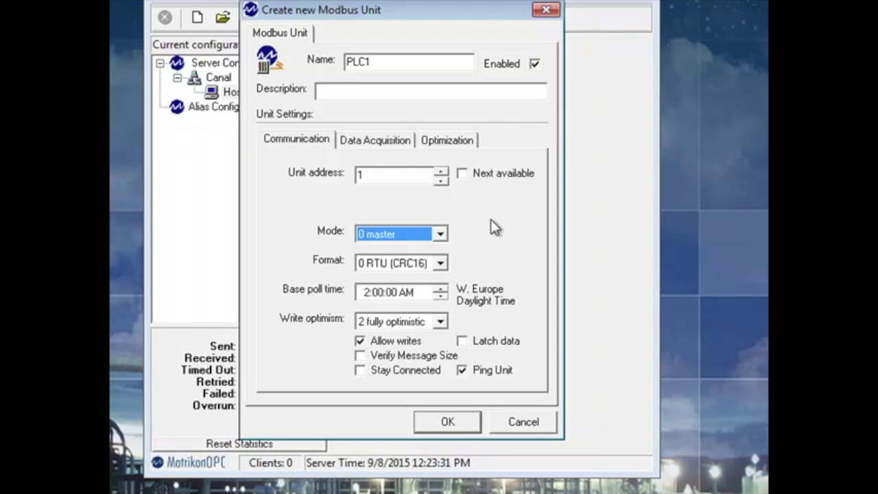
click(440, 265)
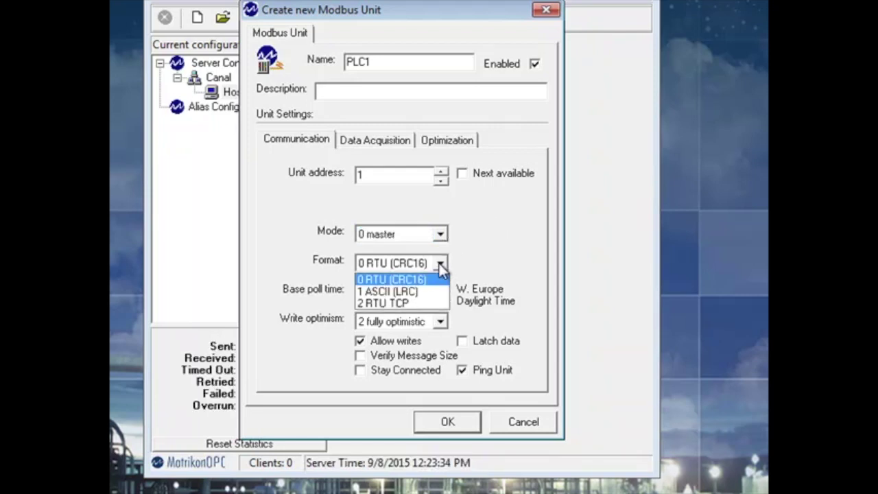
click(424, 304)
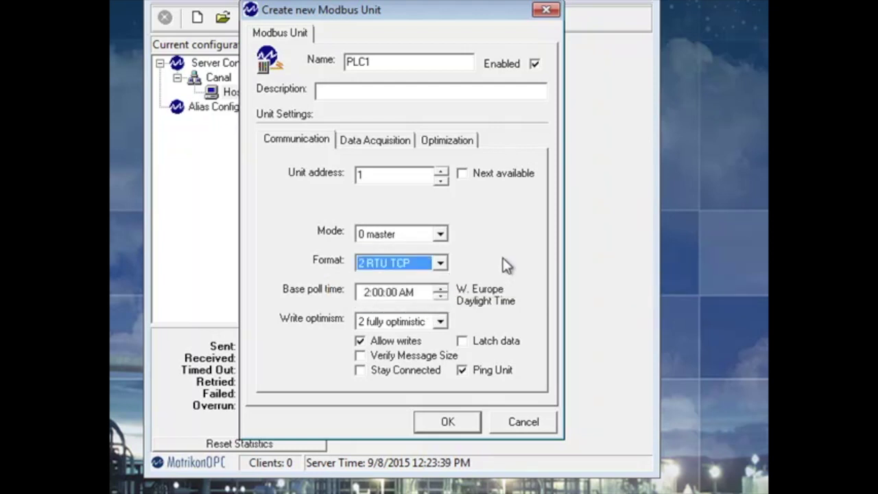
Review PLC1's data acquisition and optimization settings without changing them, and create the Modbus unit.
click(388, 146)
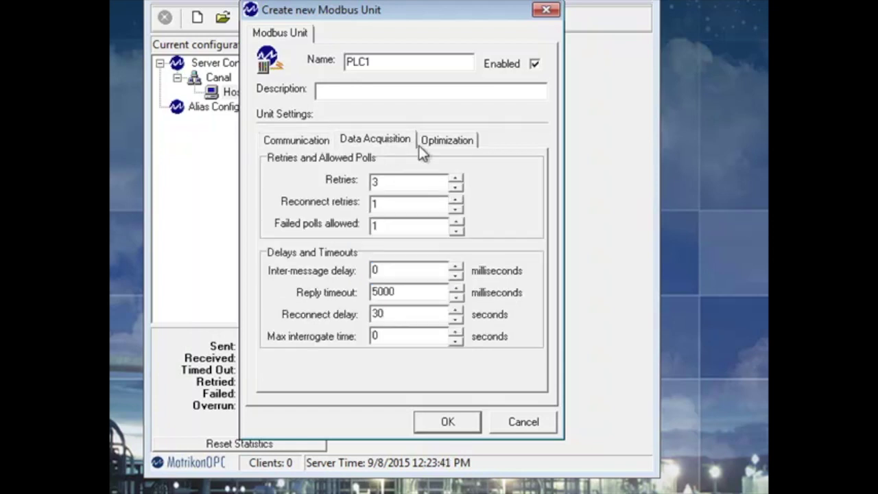
click(454, 143)
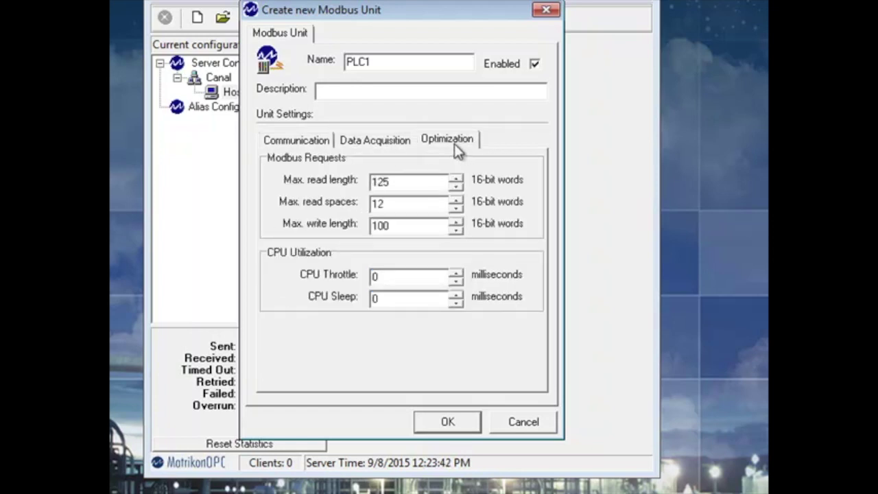
click(389, 145)
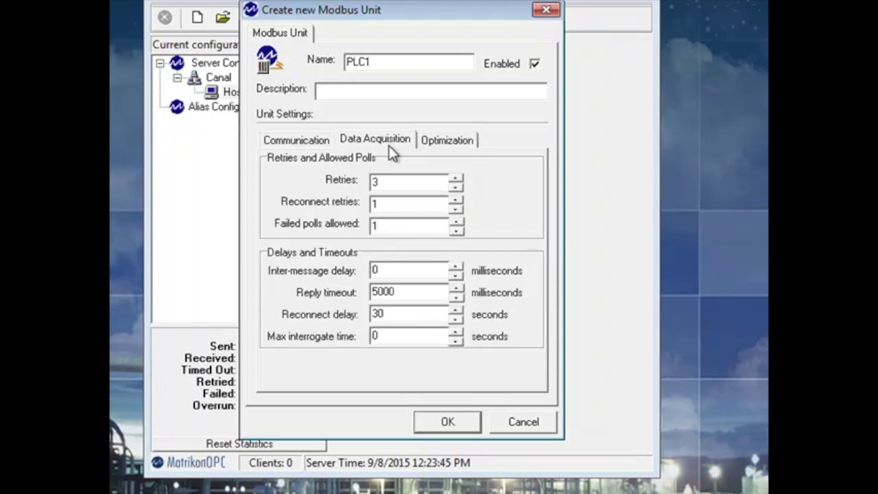
click(313, 146)
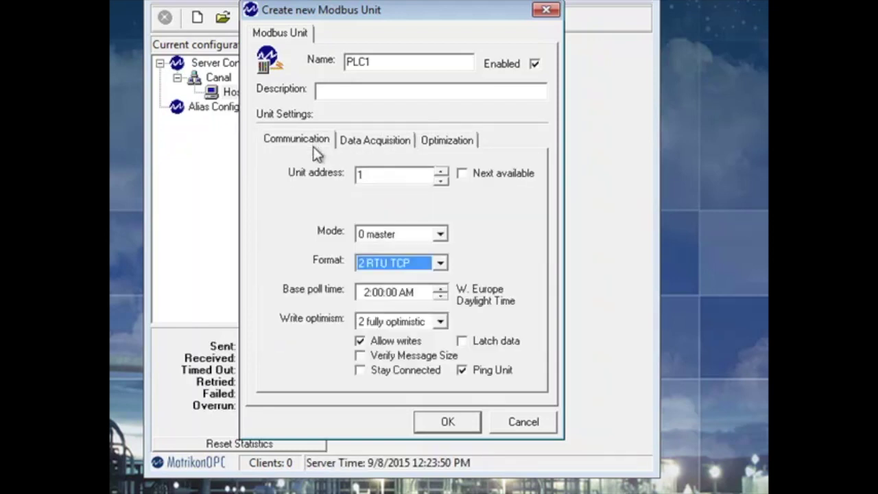
click(455, 422)
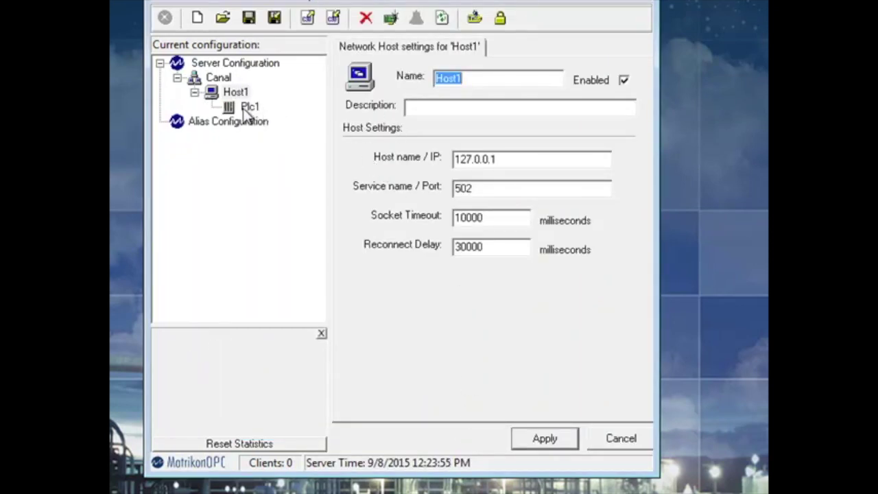
Check the new Plc1 unit's settings and statistics, and look briefly at the Modbus TCP/IP simulator's connection status.
click(248, 108)
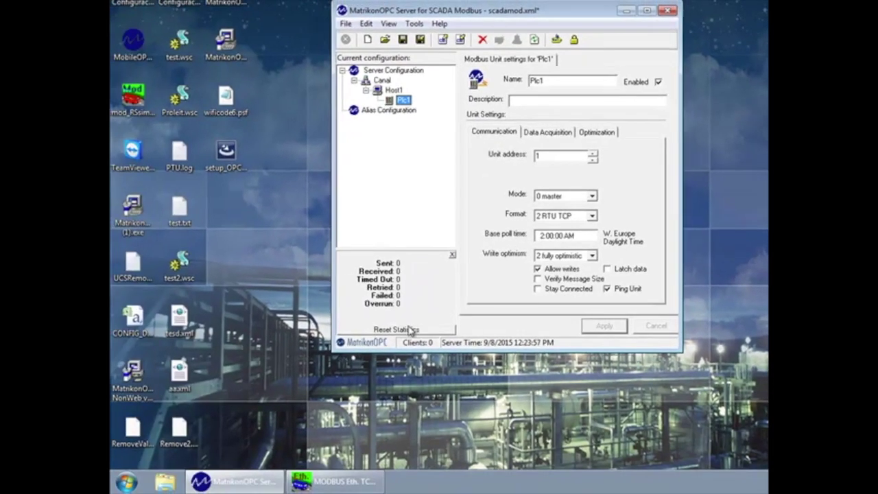
click(351, 483)
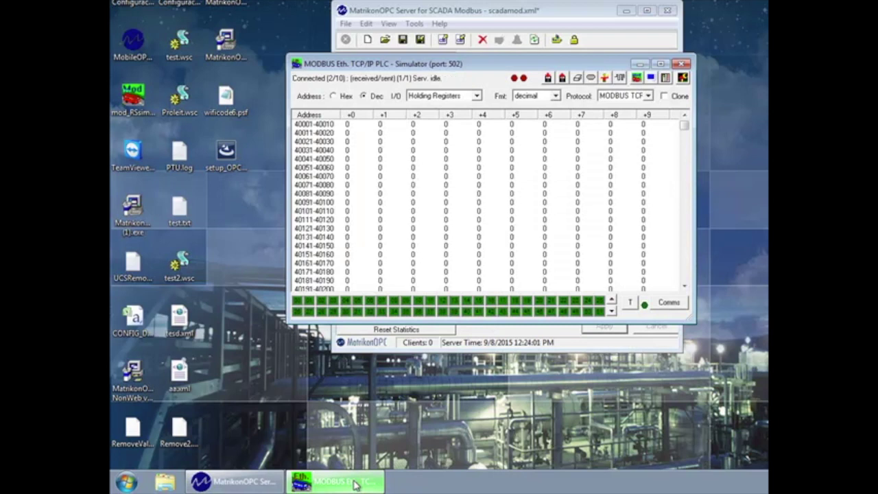
click(354, 485)
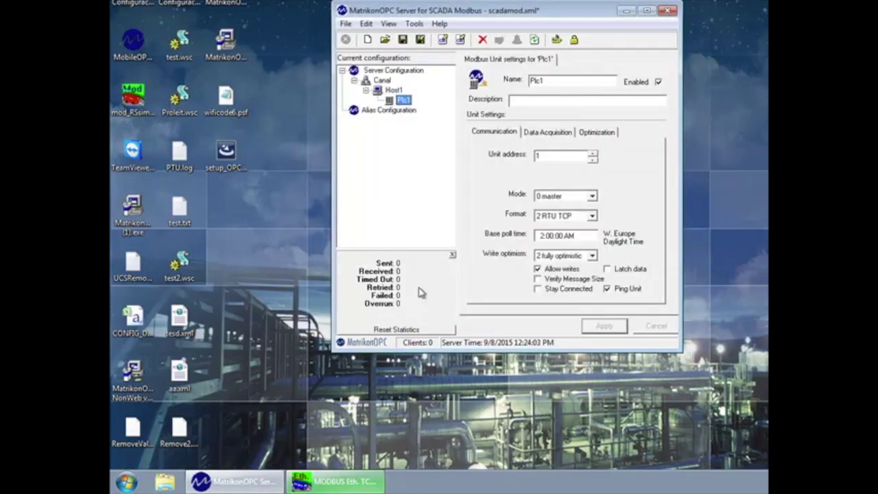
Open MatrikonOPC Explorer, connect to Matrikon.OPC.ScadaModbus.1 and start adding tags.
click(140, 45)
double_click(137, 43)
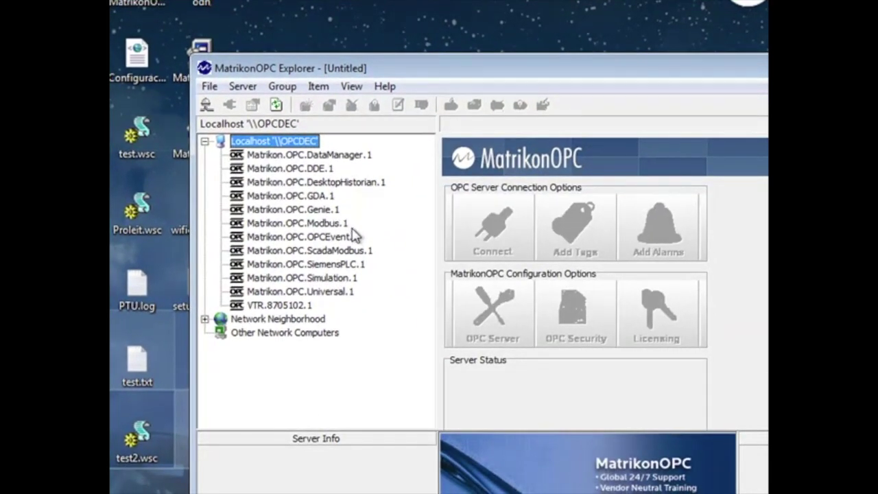
click(341, 254)
click(489, 235)
click(580, 230)
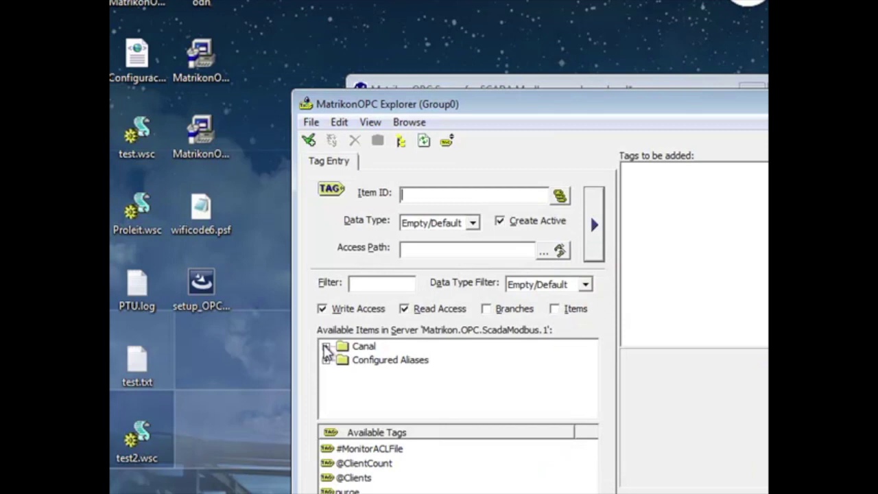
Browse the available items to Canal, Host1, Plc1 and pick the 4XXXXX holding register tag template.
click(327, 346)
click(342, 360)
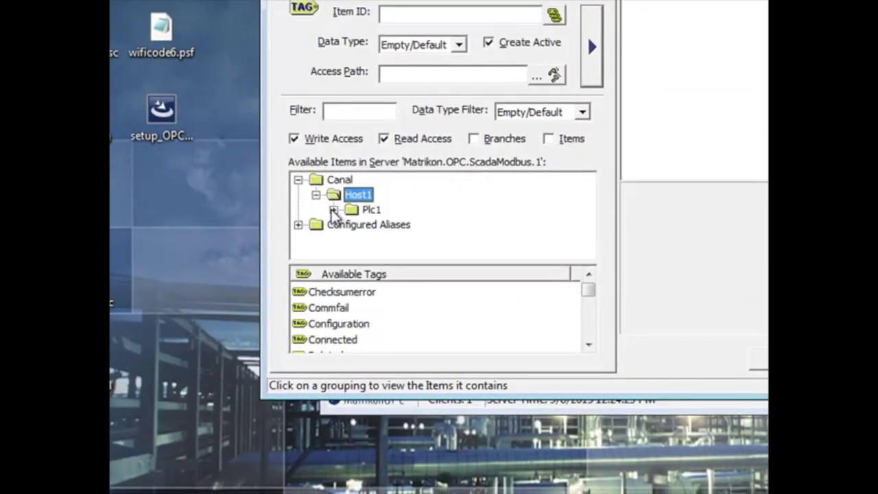
click(348, 210)
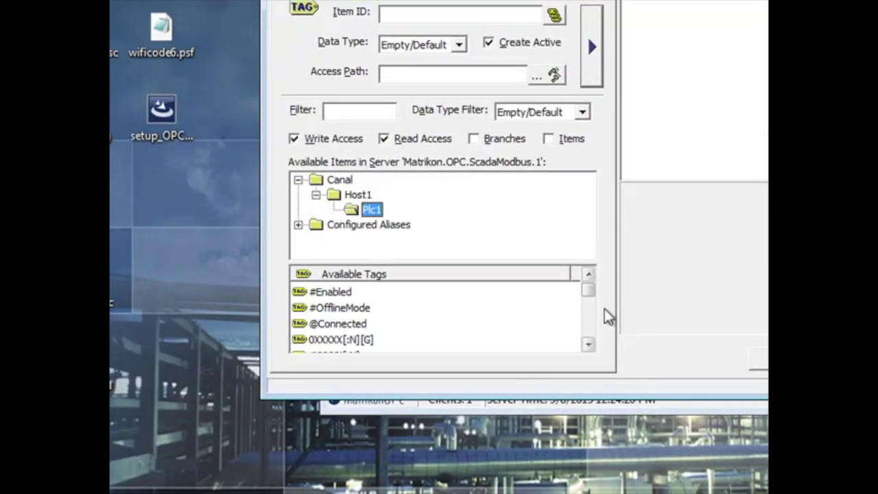
click(589, 346)
click(589, 346)
click(588, 346)
click(588, 345)
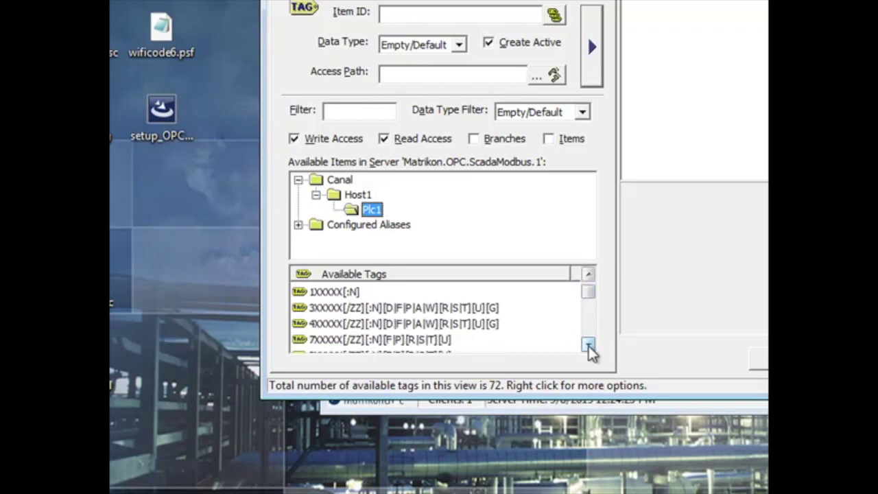
click(589, 346)
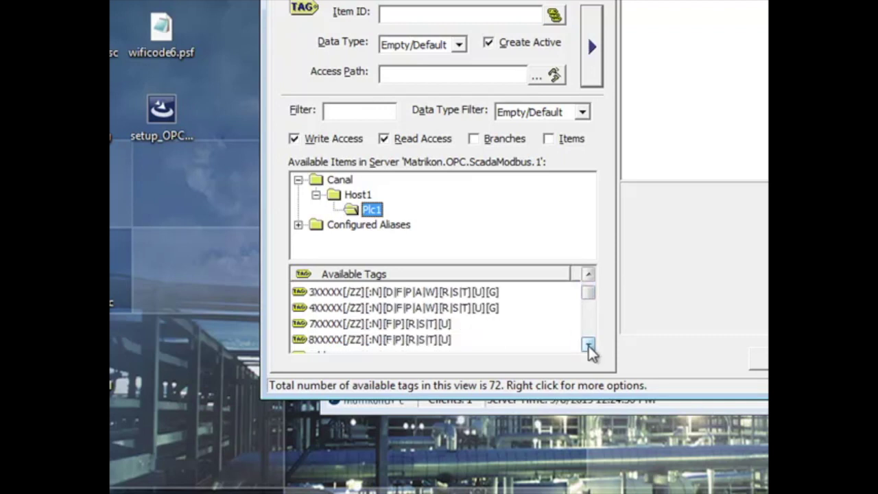
click(335, 309)
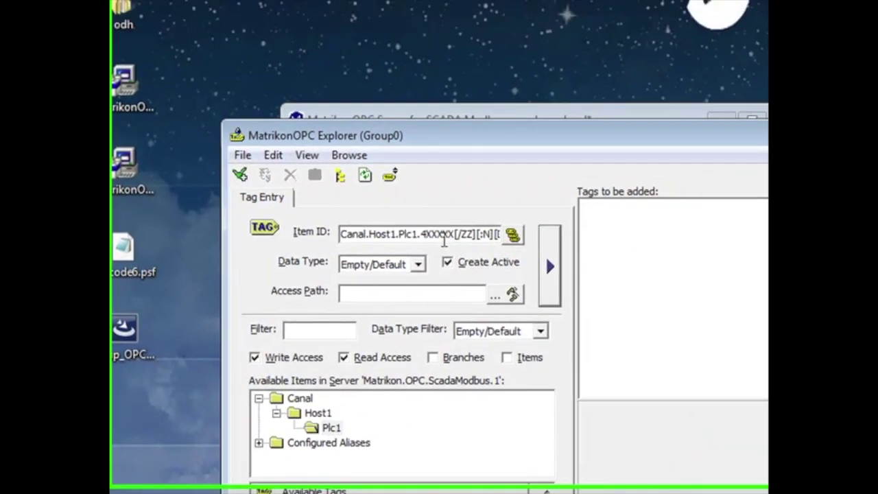
Complete the item ID as Canal.Host1.Plc1.4:1 and include it in the tags to be added.
double_click(423, 251)
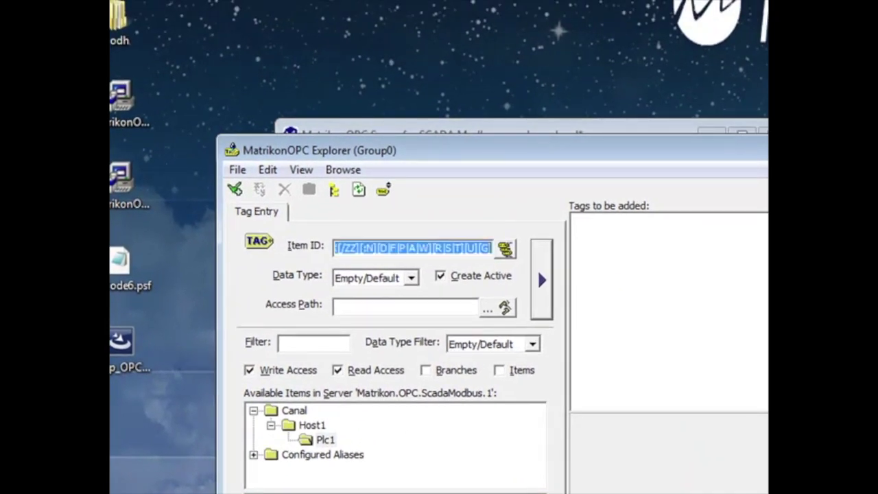
key(ctrl+v)
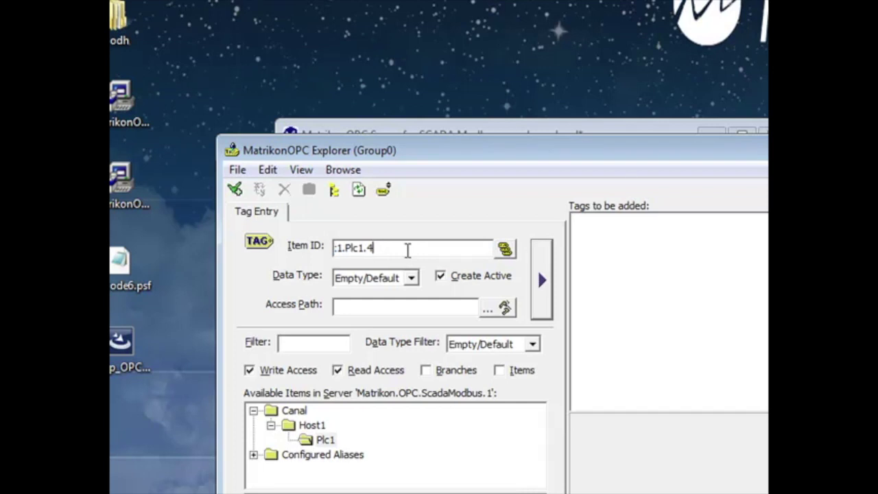
text(:1)
click(545, 280)
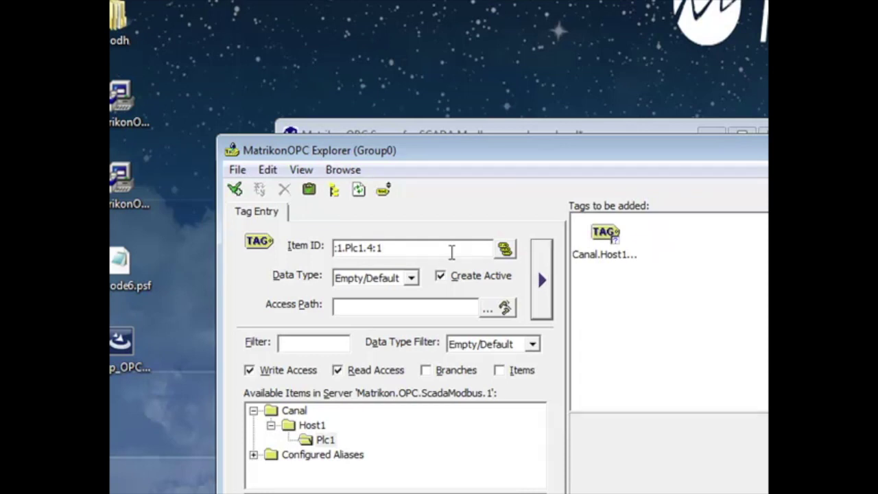
Include a second tag with item ID Canal.Host1.Plc1.4:2 and add both tags to Group0.
key(BackSpace)
text(2)
click(544, 282)
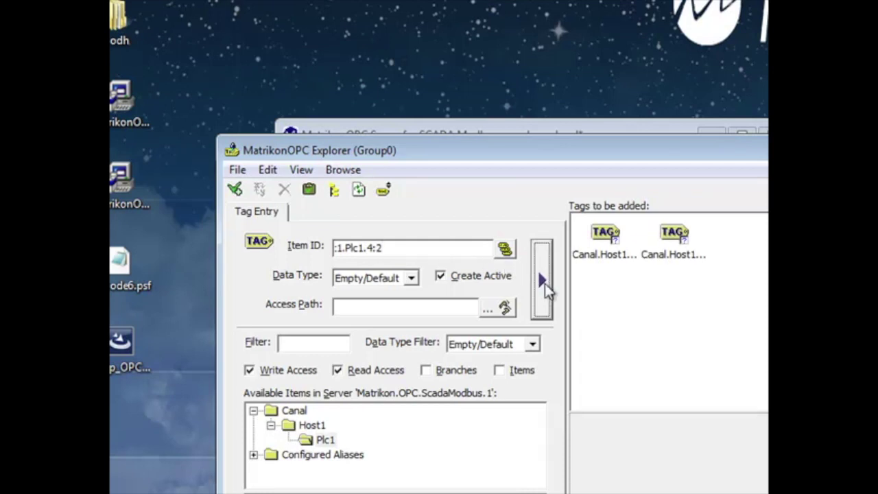
click(234, 191)
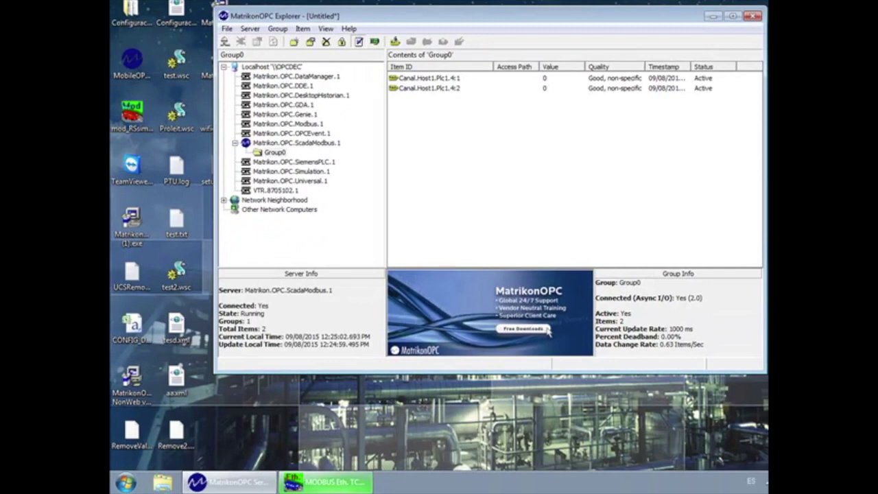
Switch to the Modbus TCP/IP simulator, set holding register 40001 to 2, and minimize the simulator.
click(324, 482)
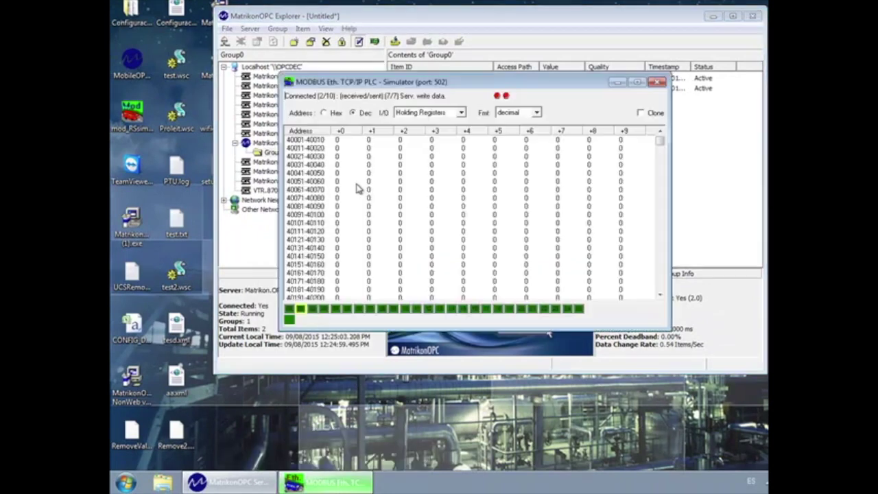
double_click(336, 140)
text(2)
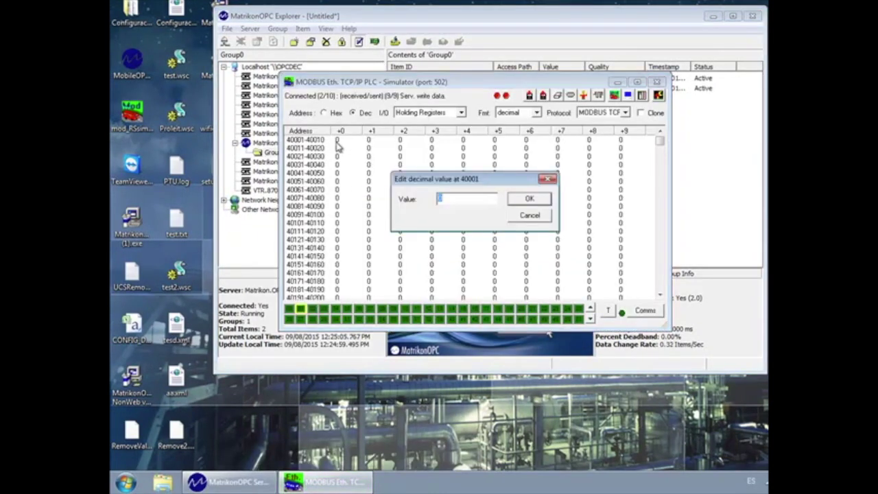
click(528, 199)
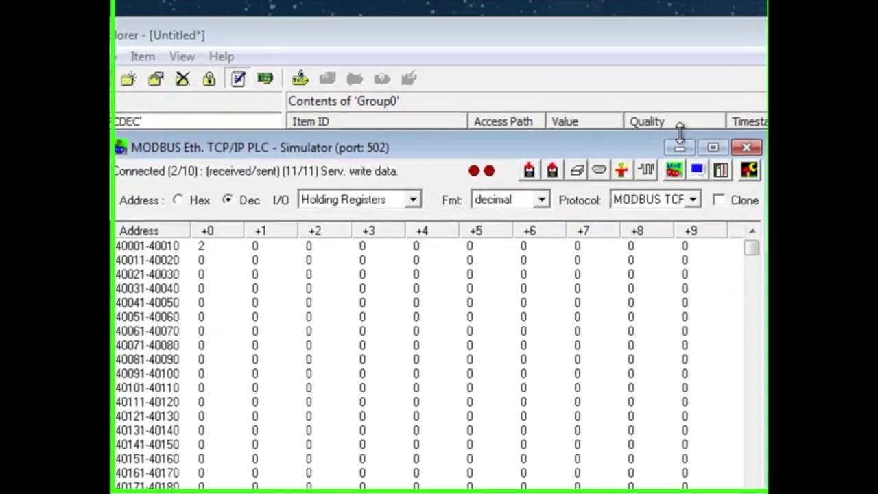
click(617, 82)
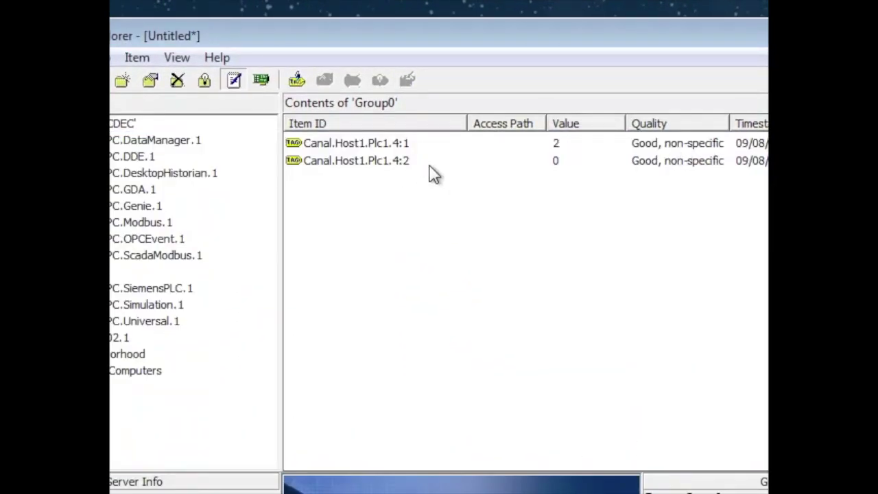
Write the new value 3 to the Canal.Host1.Plc1.4:1 item in MatrikonOPC Explorer.
double_click(410, 149)
text(3)
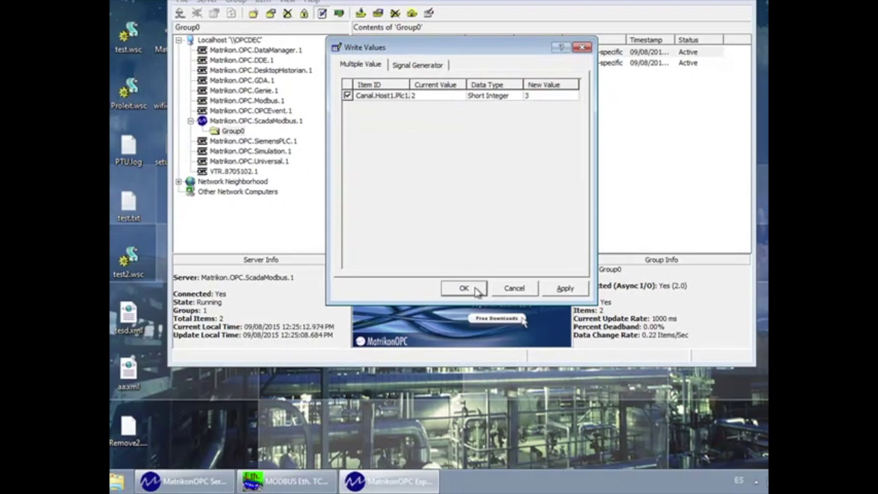
click(464, 288)
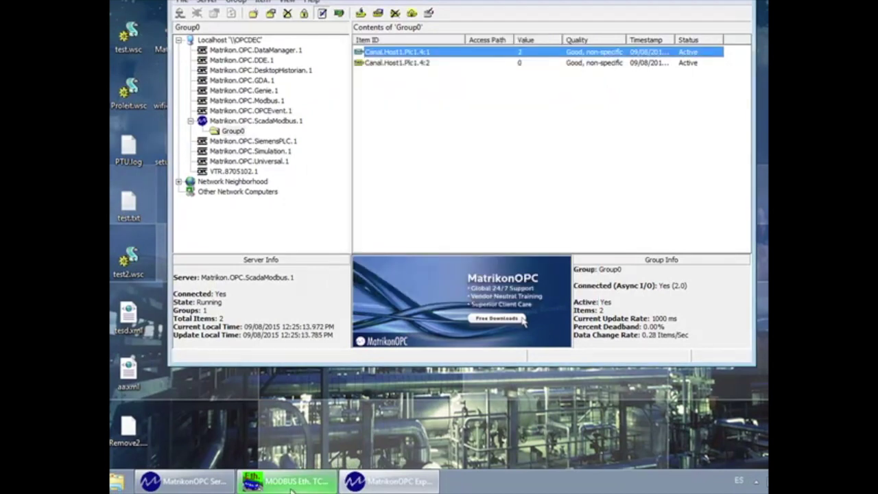
Check holding register 40001 in the Modbus TCP/IP simulator and return to MatrikonOPC Explorer.
mouse_move(282, 481)
click(316, 162)
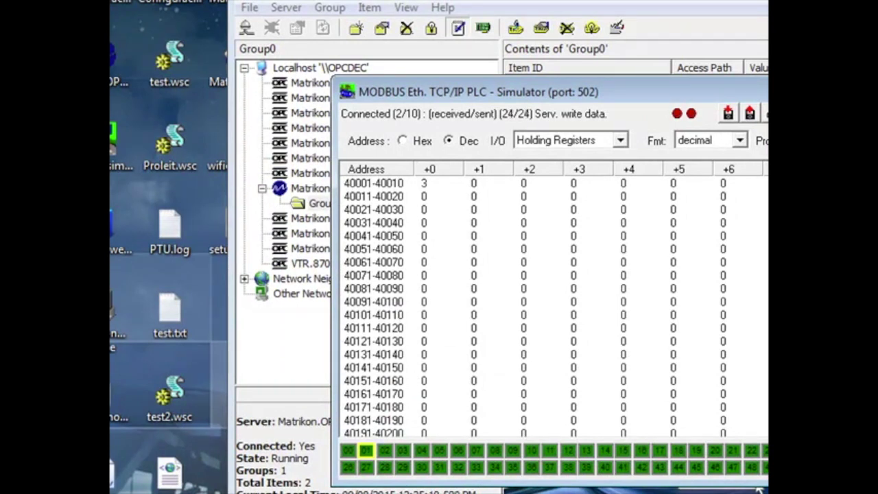
click(760, 489)
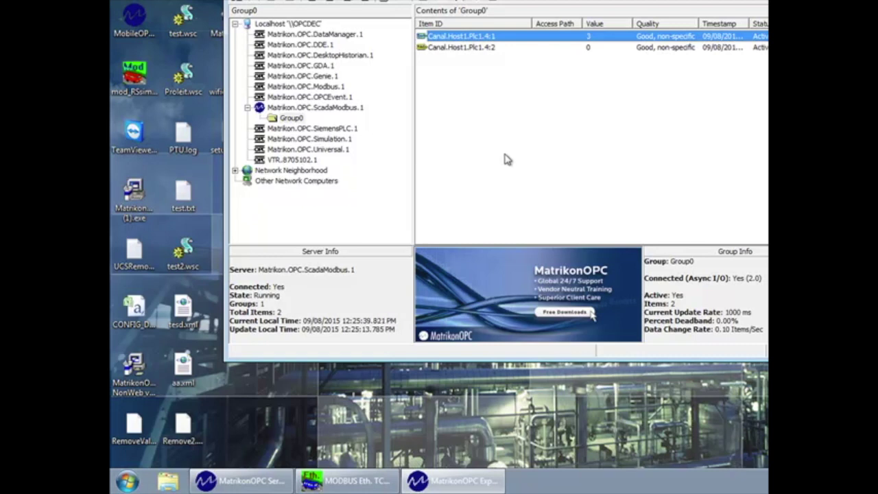
Switch to MatrikonOPC Server for SCADA Modbus, start defining another Network Host under Canal and name it HOST2.
click(246, 483)
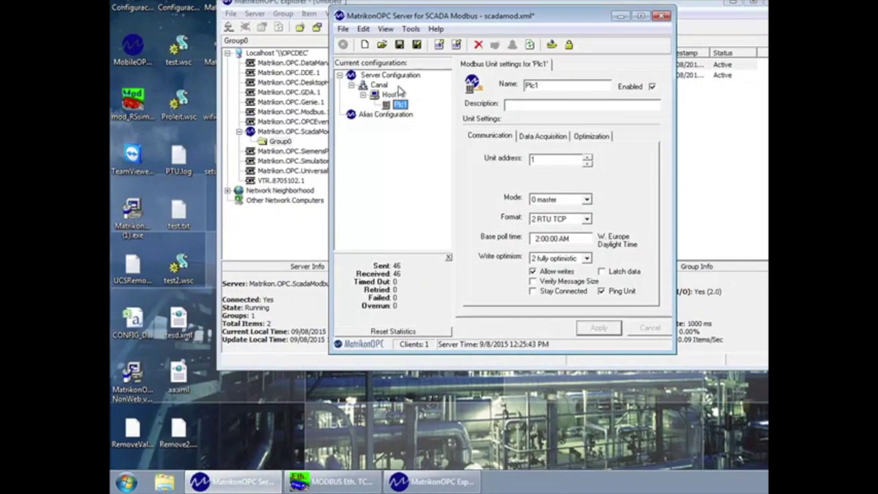
click(378, 87)
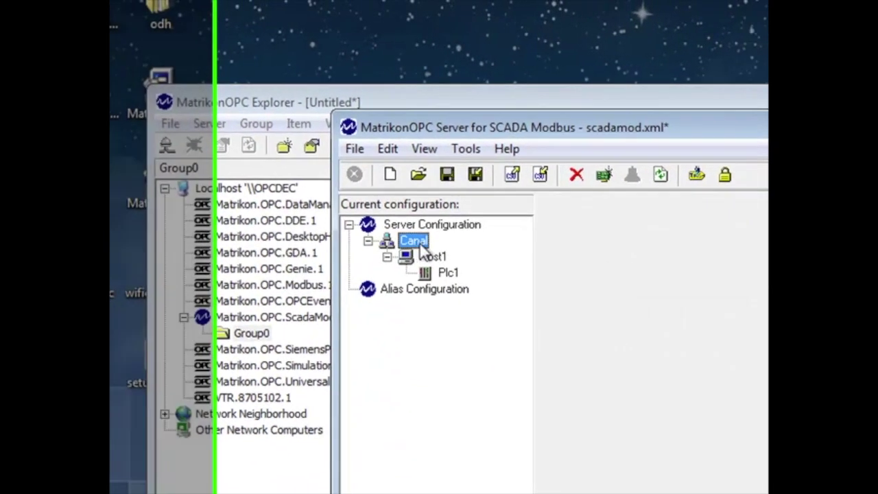
right_click(439, 251)
click(529, 265)
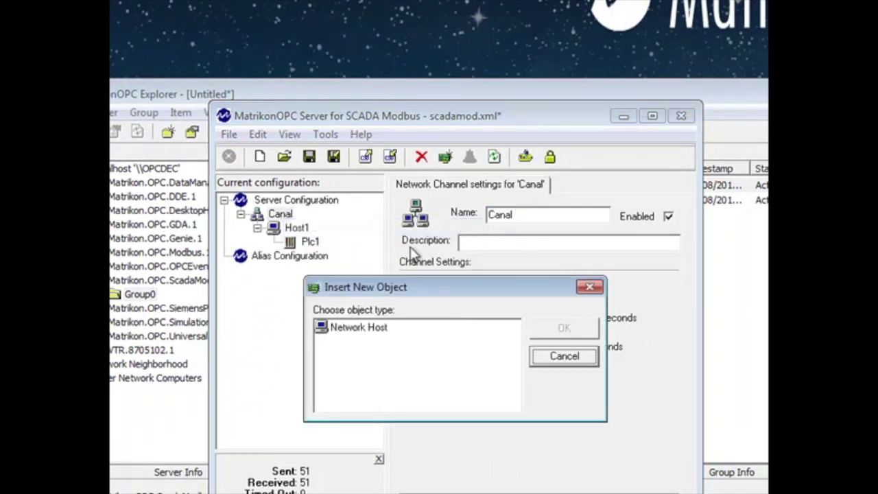
click(379, 327)
click(557, 328)
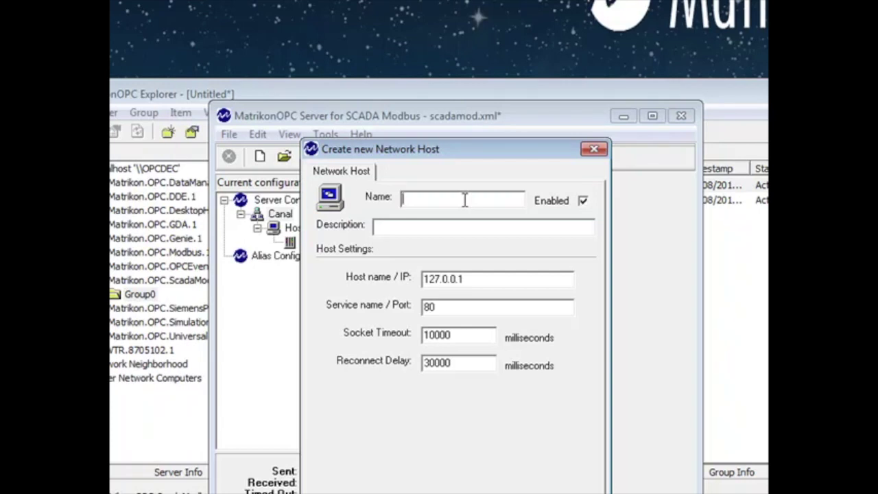
text(HOST2)
Clear HOST2's Host name / IP, set its Service name / Port to 503, and create the host.
click(480, 278)
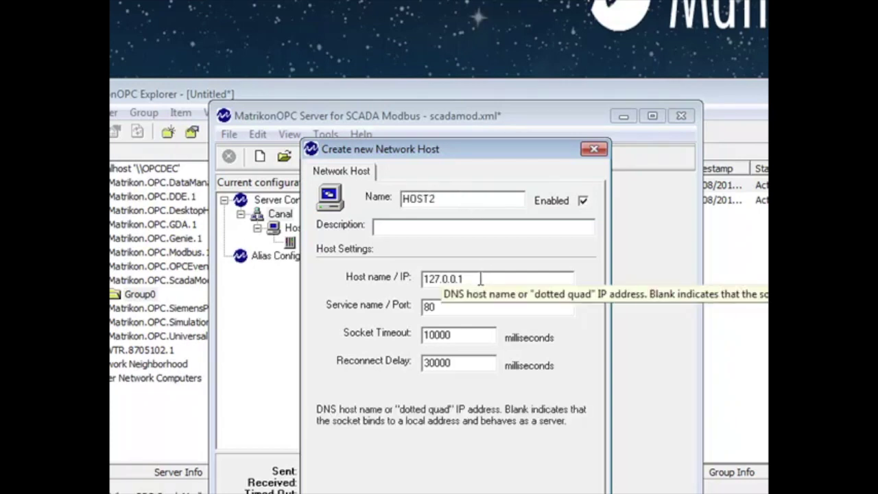
double_click(481, 279)
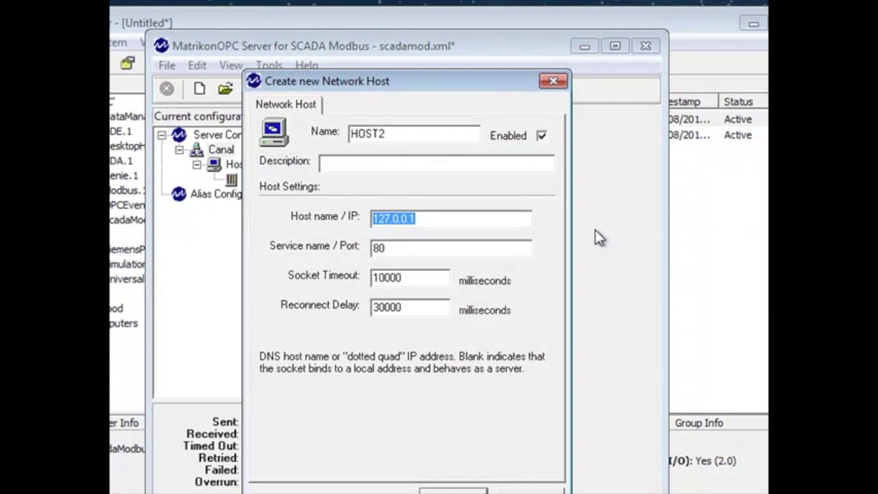
key(BackSpace)
click(425, 252)
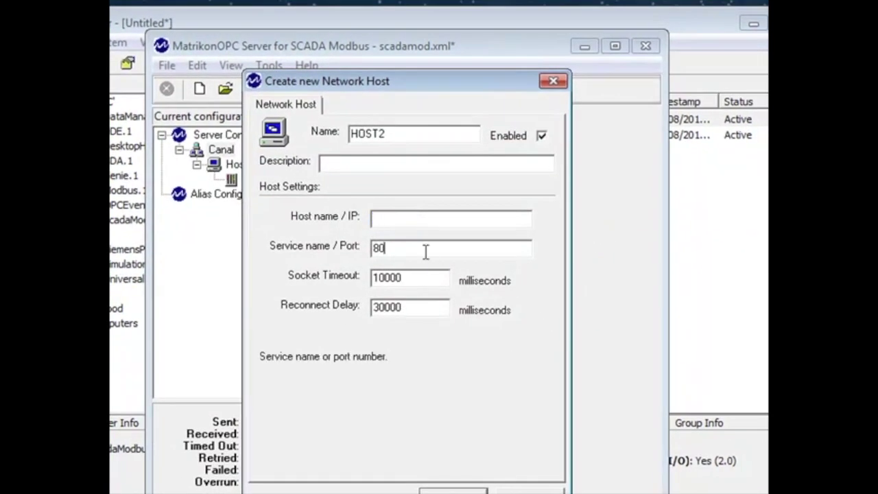
key(BackSpace)
key(BackSpace)
text(503)
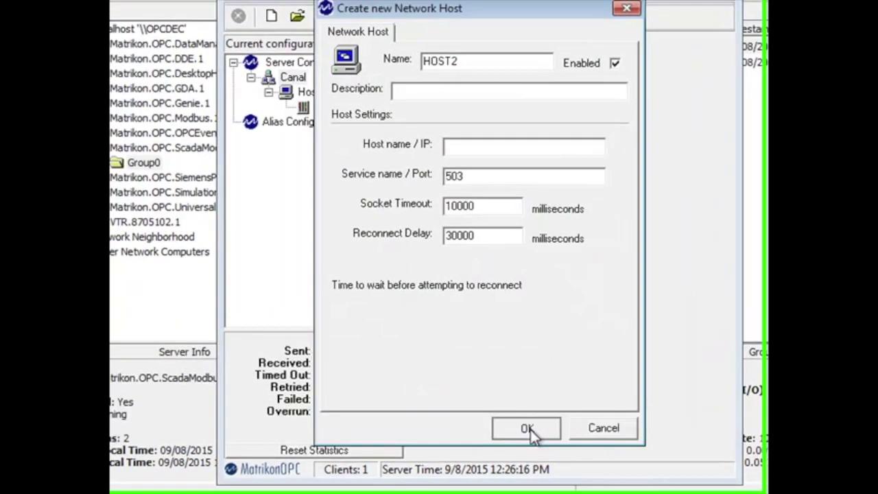
click(453, 389)
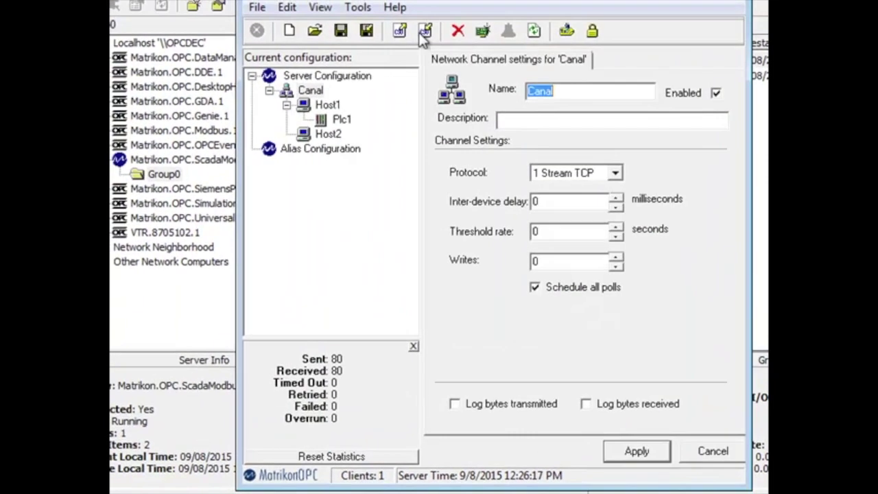
Start a new Modbus Unit under Host2, name it PLC2, turn off Next available and set the unit address to 1.
click(329, 135)
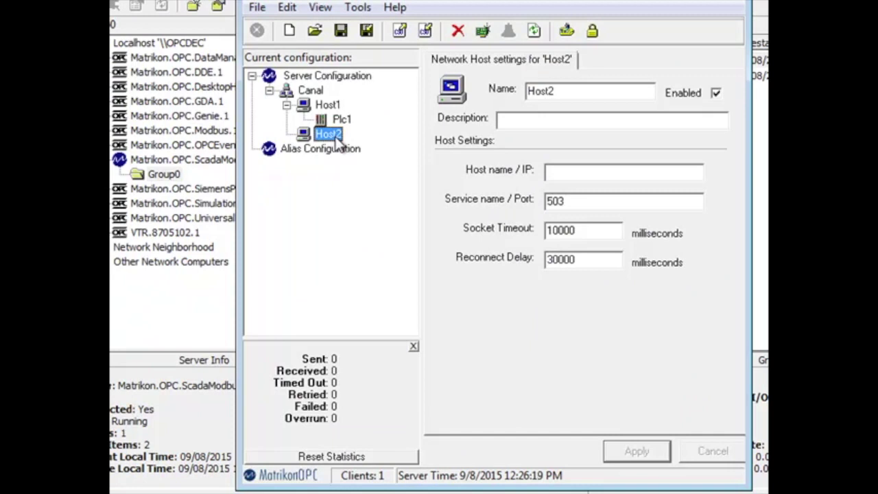
right_click(338, 141)
click(405, 148)
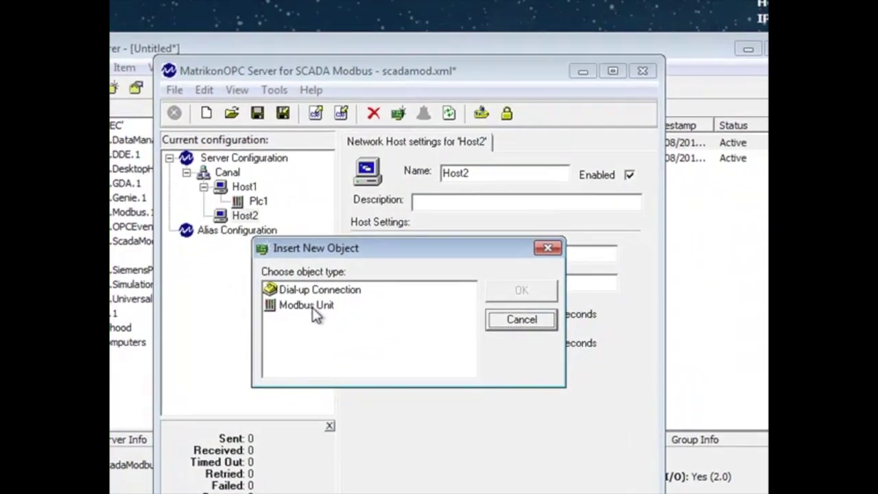
click(391, 225)
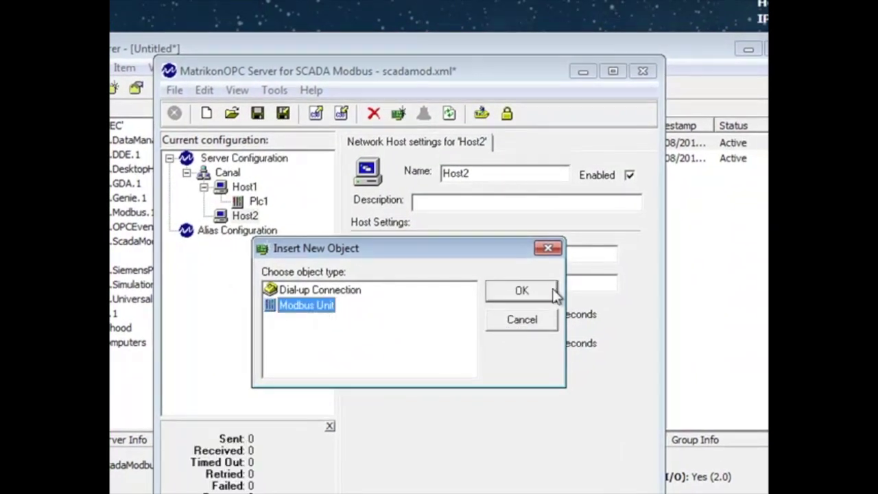
click(553, 291)
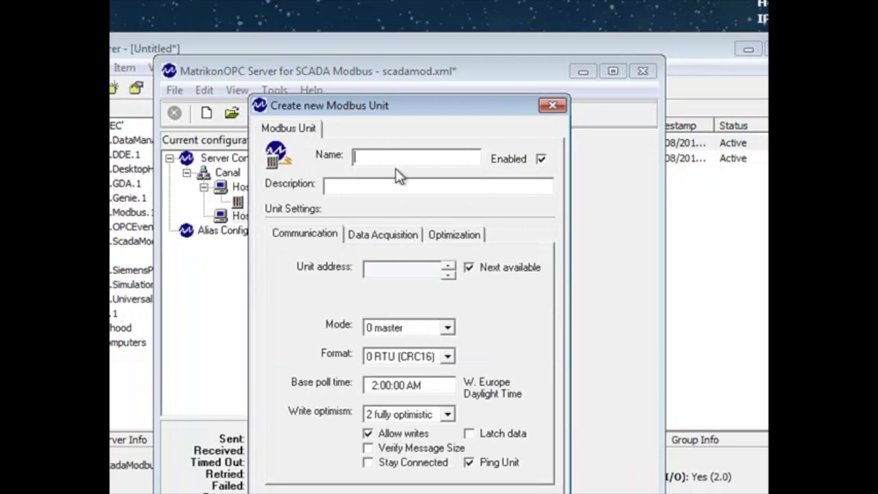
text(PLC2)
click(469, 268)
click(448, 266)
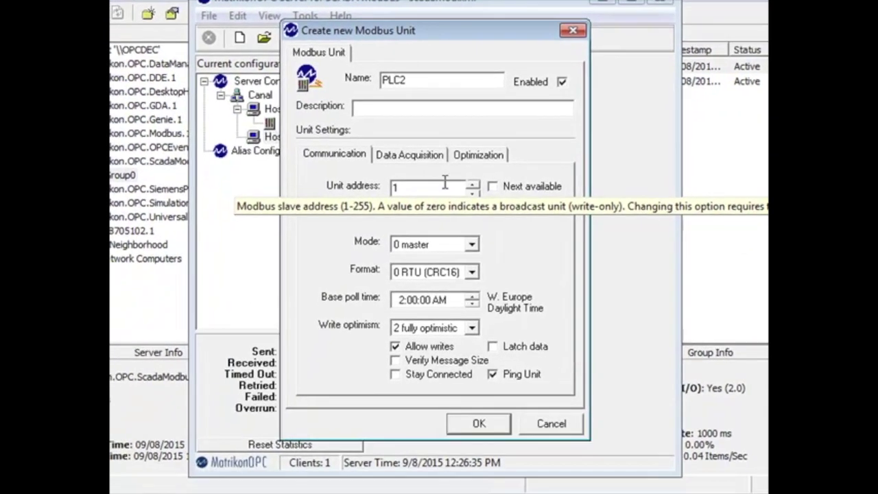
Set the PLC2 unit's mode to 1 slave and its format to 2 RTU TCP, and create the unit.
click(457, 296)
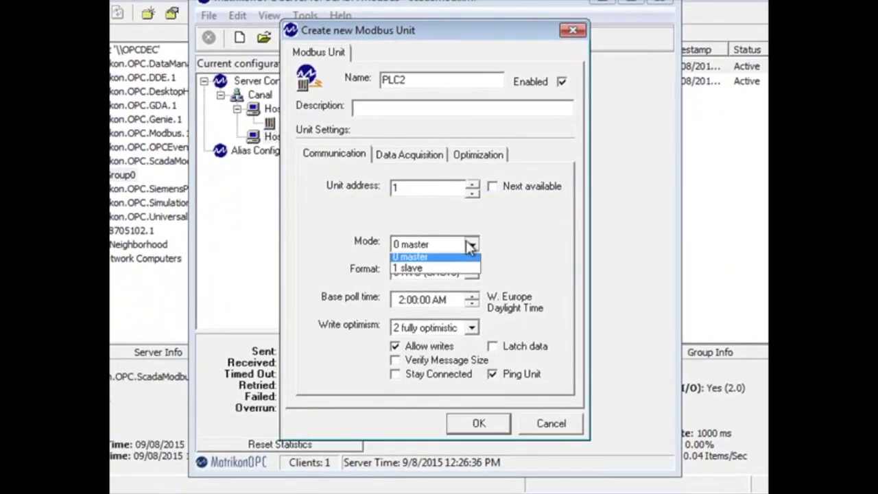
click(436, 268)
click(493, 215)
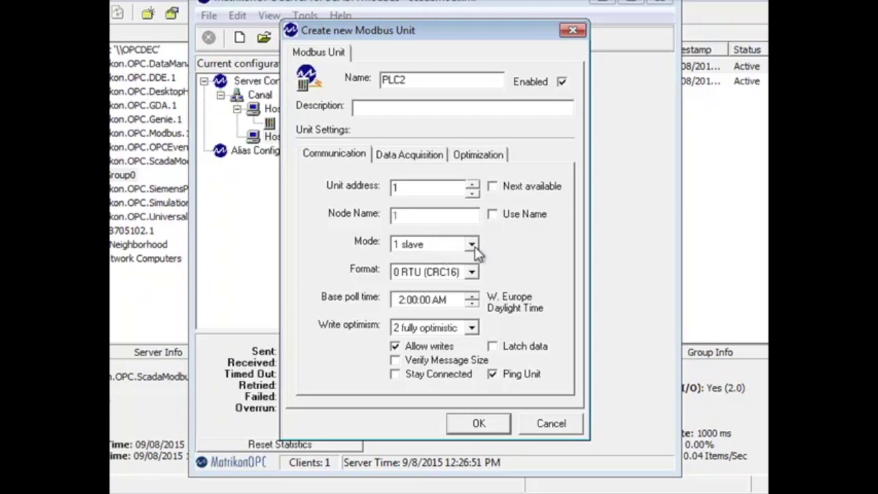
click(472, 272)
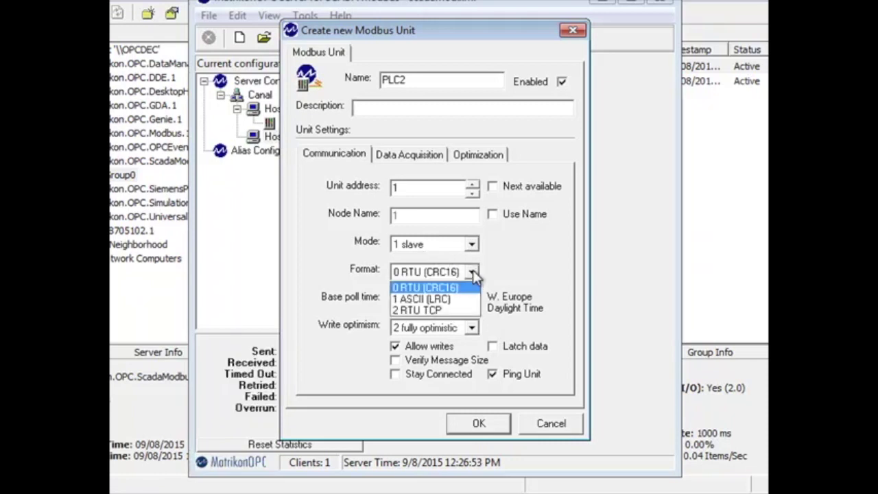
click(450, 310)
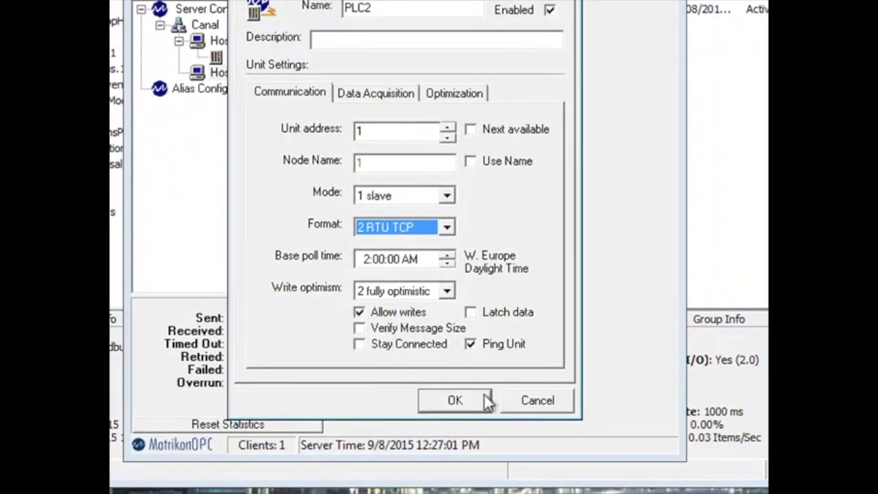
click(465, 403)
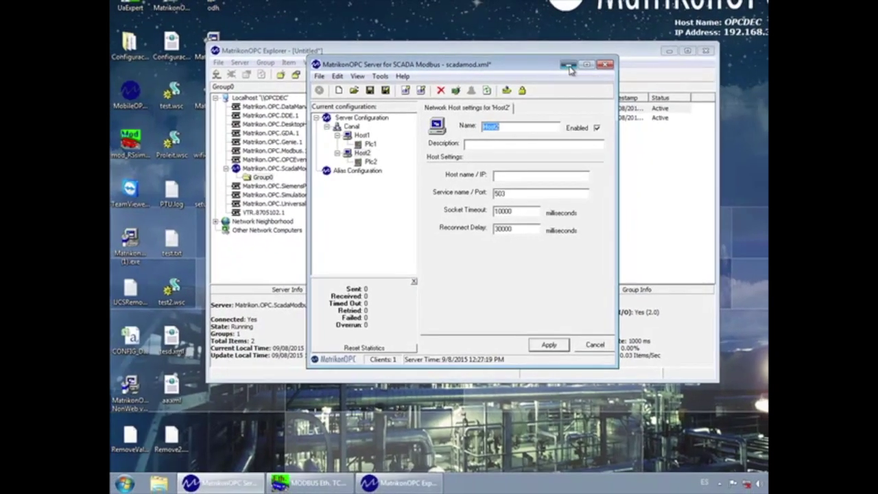
Minimize the server configuration, open tag entry for Group0 in MatrikonOPC Explorer, and browse to Canal, Host2, Plc2.
click(567, 45)
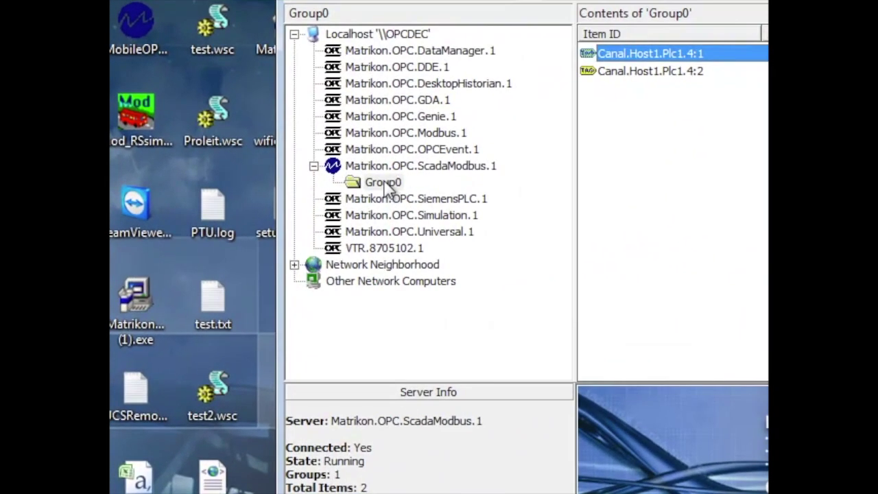
double_click(263, 177)
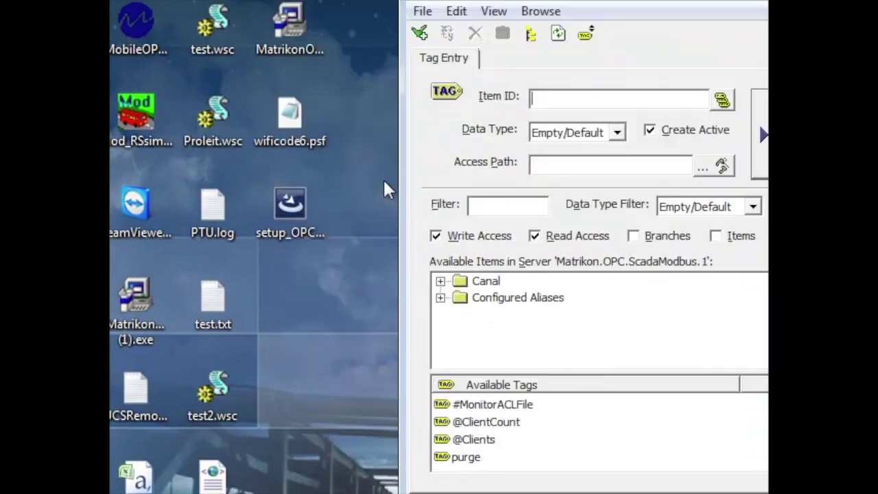
click(440, 282)
click(460, 313)
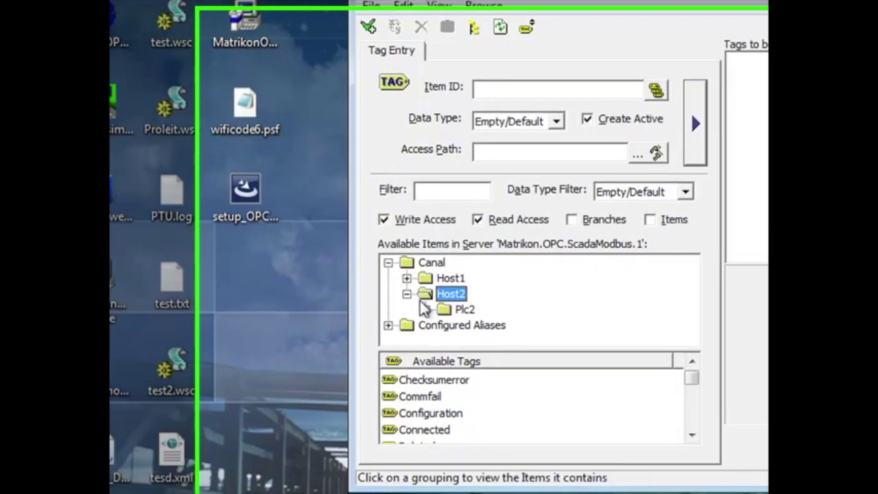
click(521, 330)
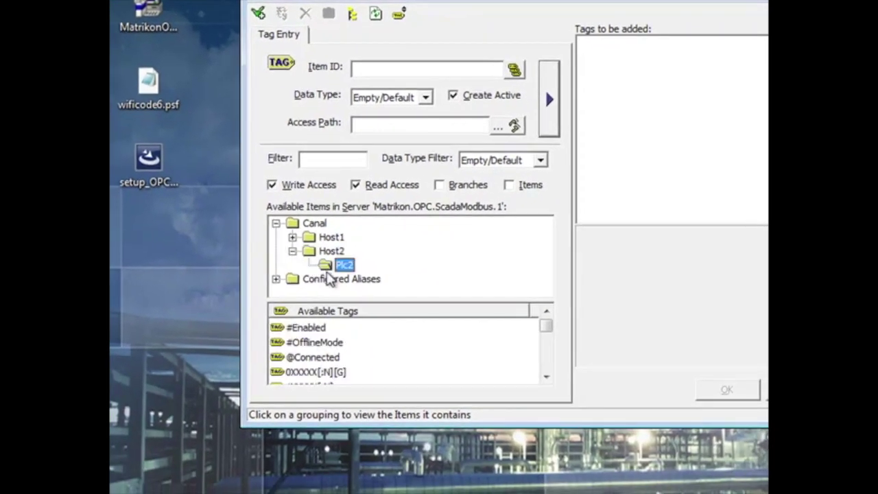
Add the items Canal.Host2.Plc2.4:1 and Canal.Host2.Plc2.4:2 to Group0 using the 4XXXXX tag template.
click(546, 376)
click(546, 376)
click(547, 376)
click(546, 376)
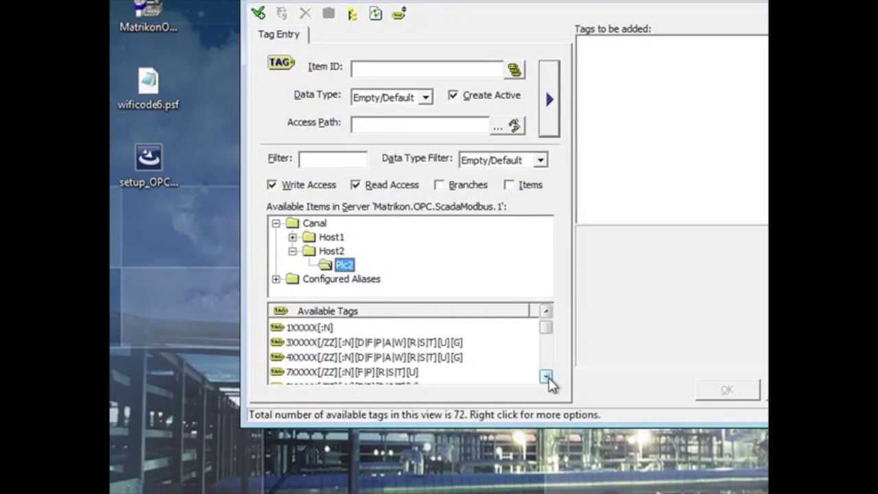
click(361, 357)
double_click(435, 69)
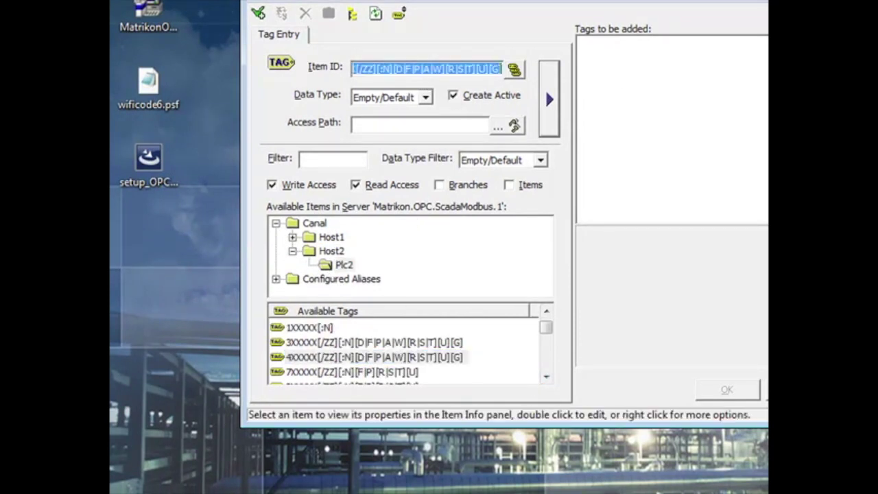
key(BackSpace)
text(:2.Plc2.4:)
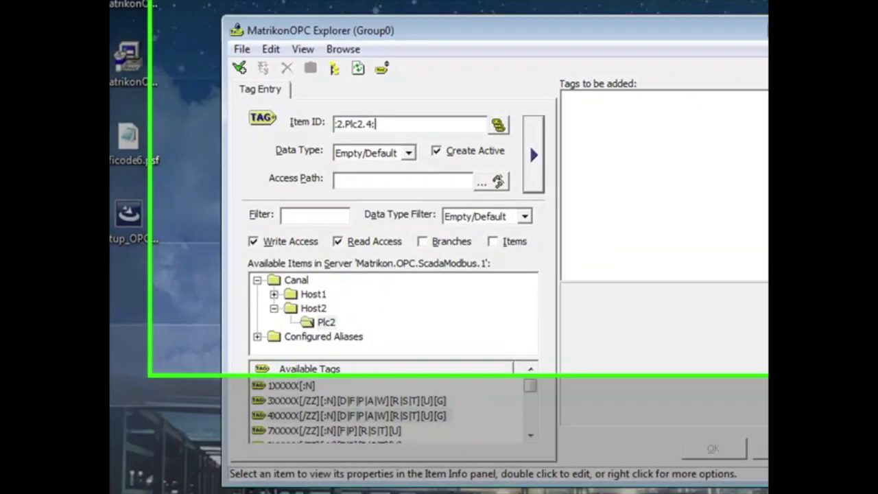
text(1)
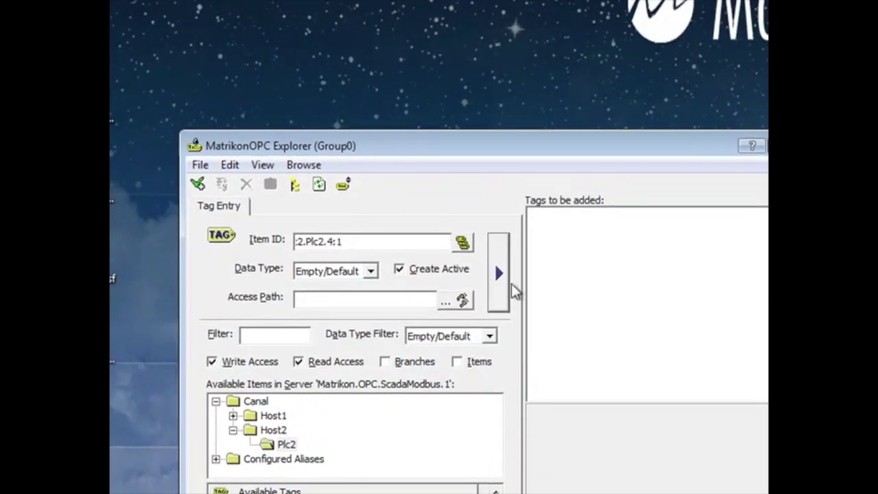
click(508, 284)
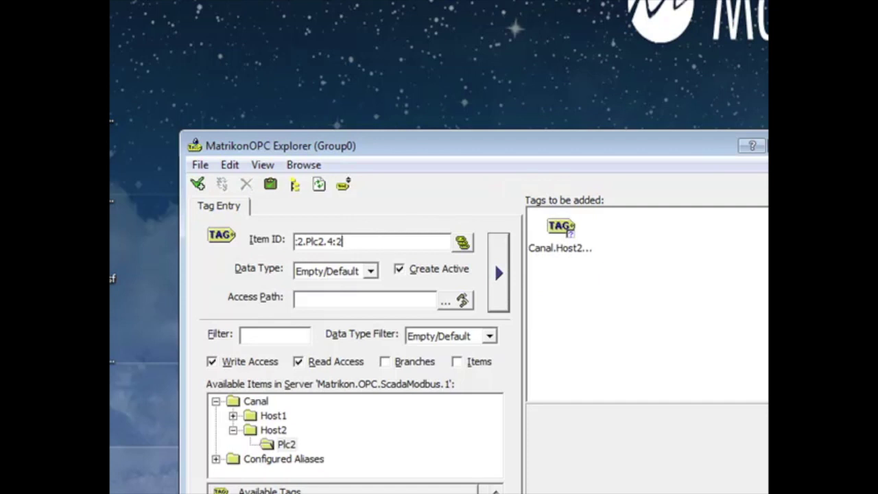
click(506, 289)
click(198, 184)
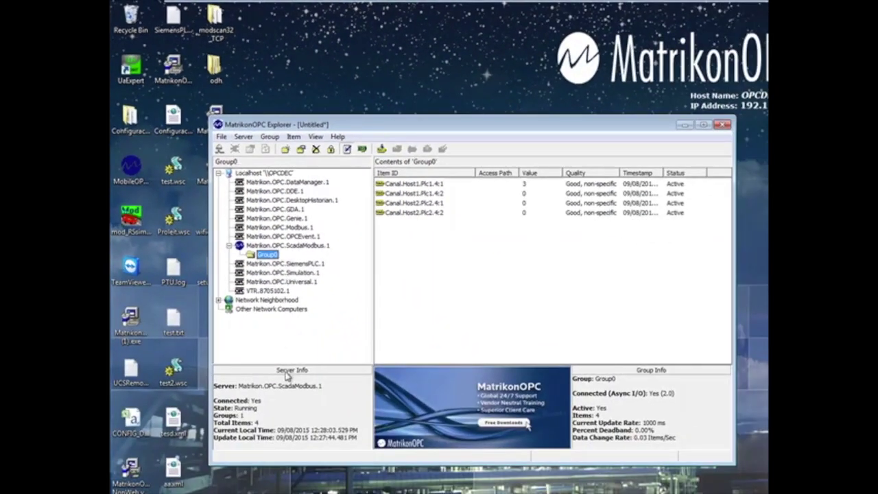
Launch ModScan32.exe from the modscan32_TCP desktop folder and minimize the folder window.
double_click(215, 17)
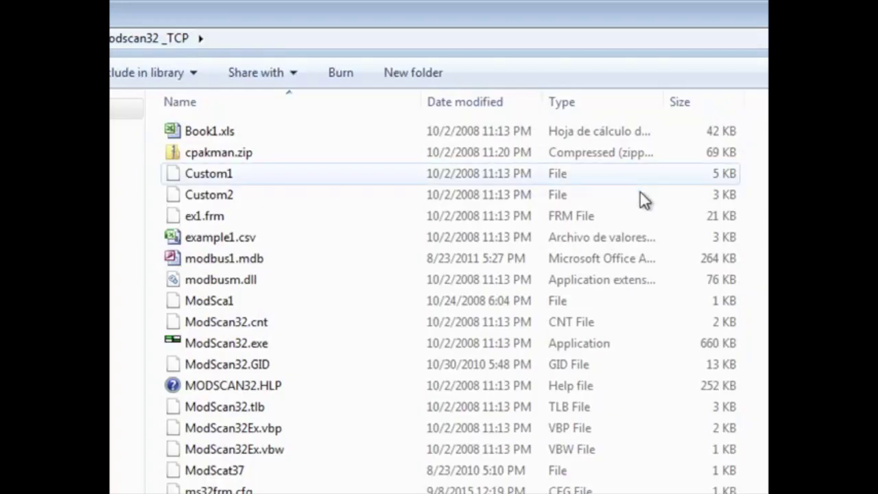
click(252, 345)
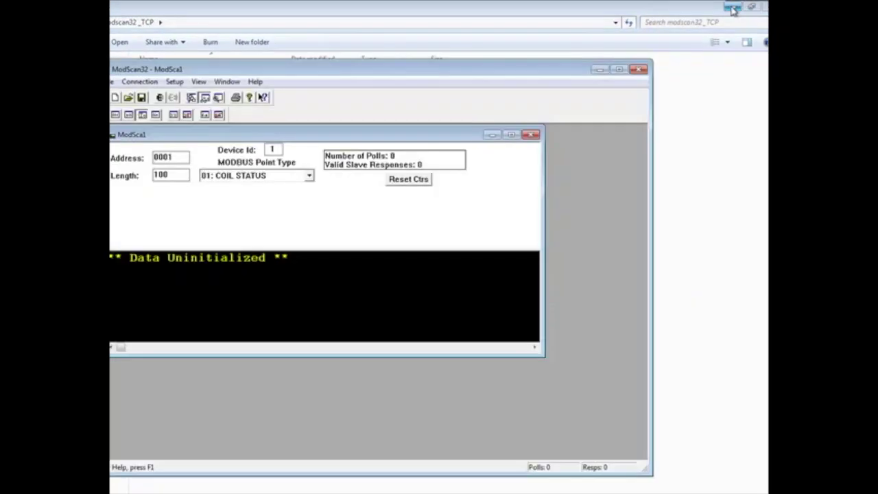
click(733, 8)
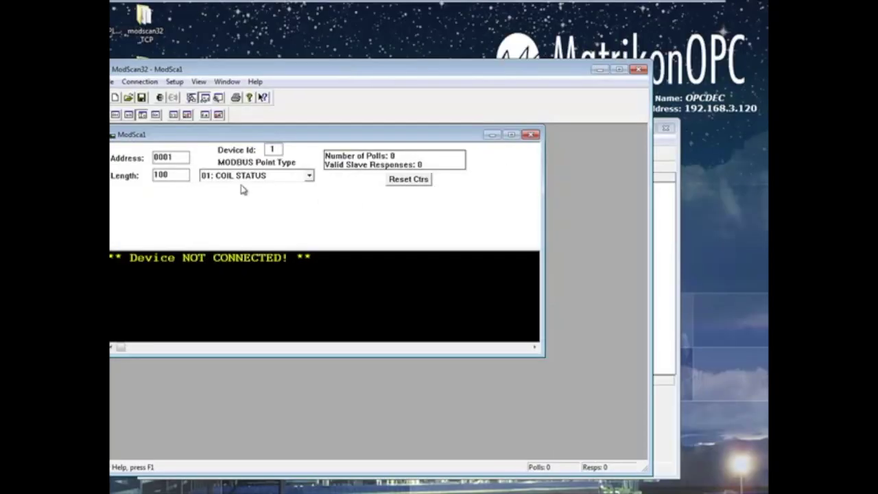
Connect ModScan32 to the remote modbusTCP server at 127.0.0.1, service port 503, and set the point type to 03: HOLDING REGISTER.
click(140, 82)
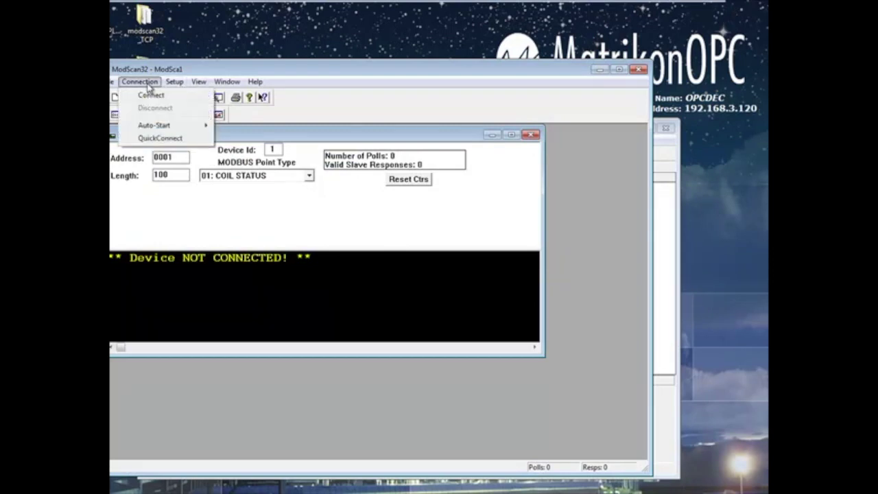
click(147, 93)
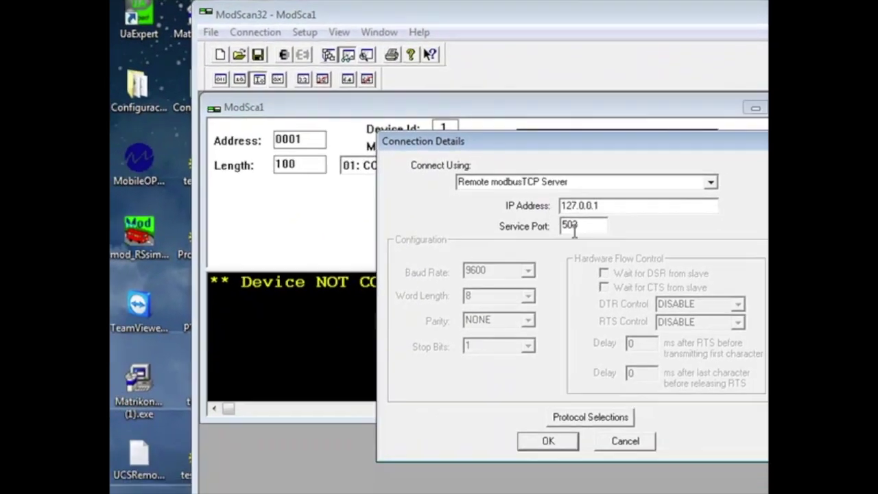
click(549, 442)
click(447, 167)
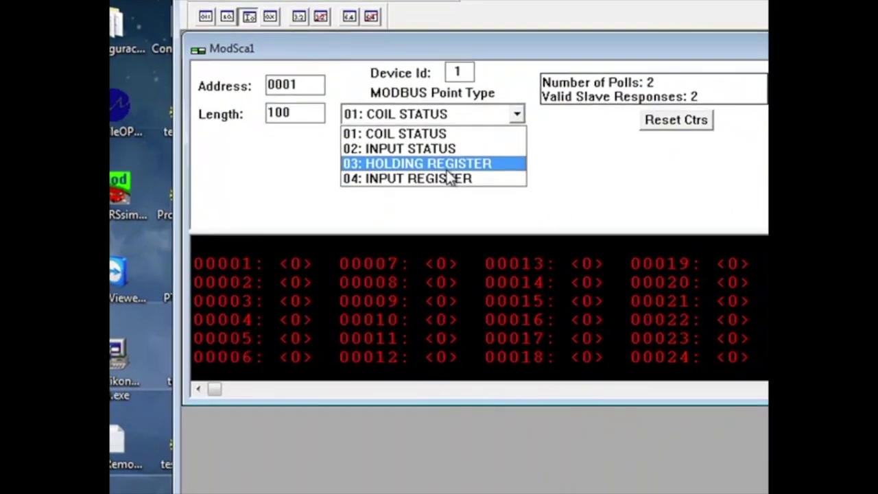
click(445, 183)
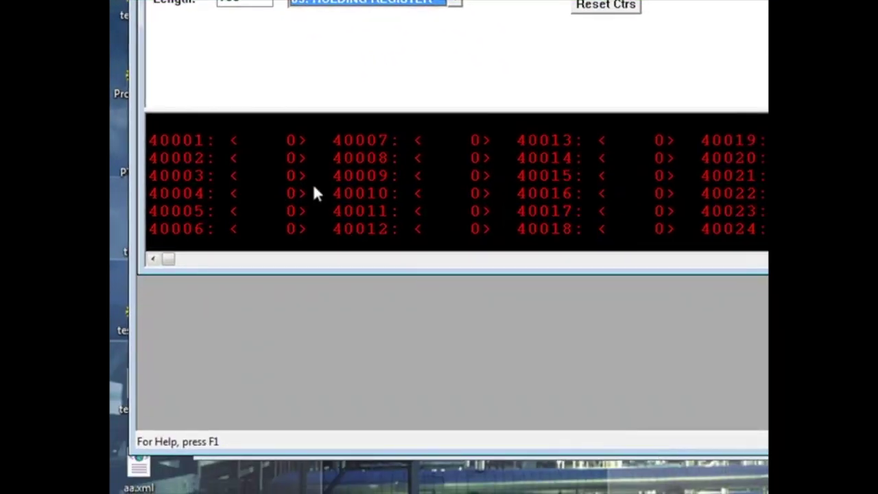
Write the value 6 to holding register 40001 in ModScan32.
double_click(289, 141)
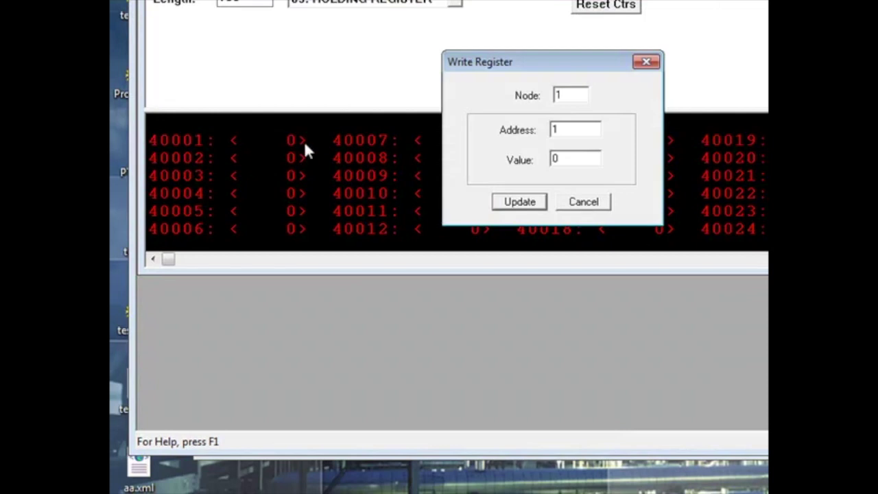
text(6)
click(534, 203)
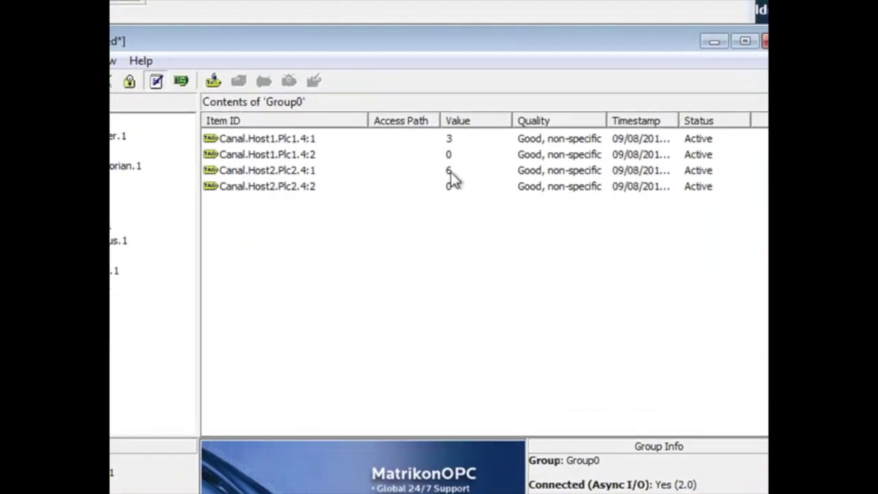
Write the new value 2 to the Canal.Host2.Plc2.4:1 item in MatrikonOPC Explorer.
double_click(451, 173)
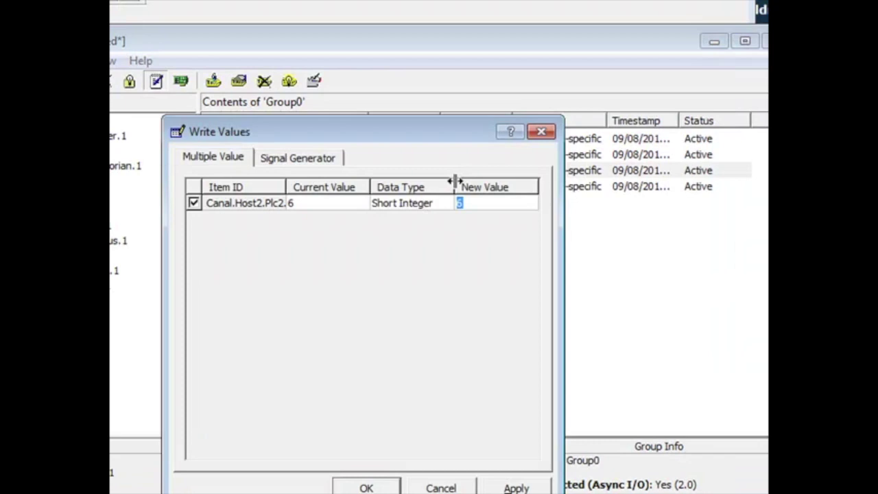
text(2)
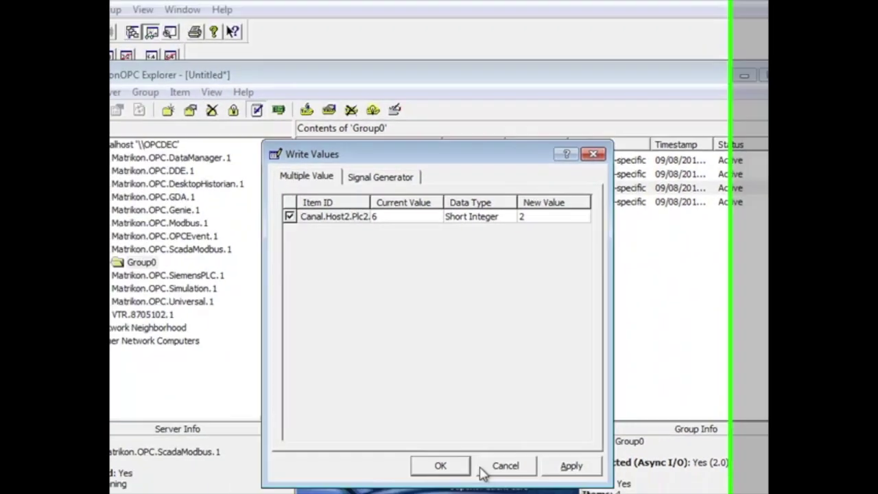
click(367, 488)
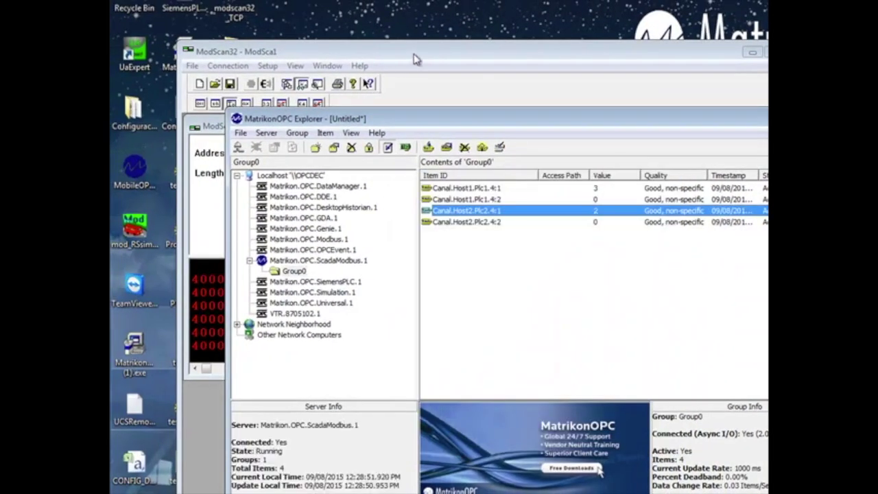